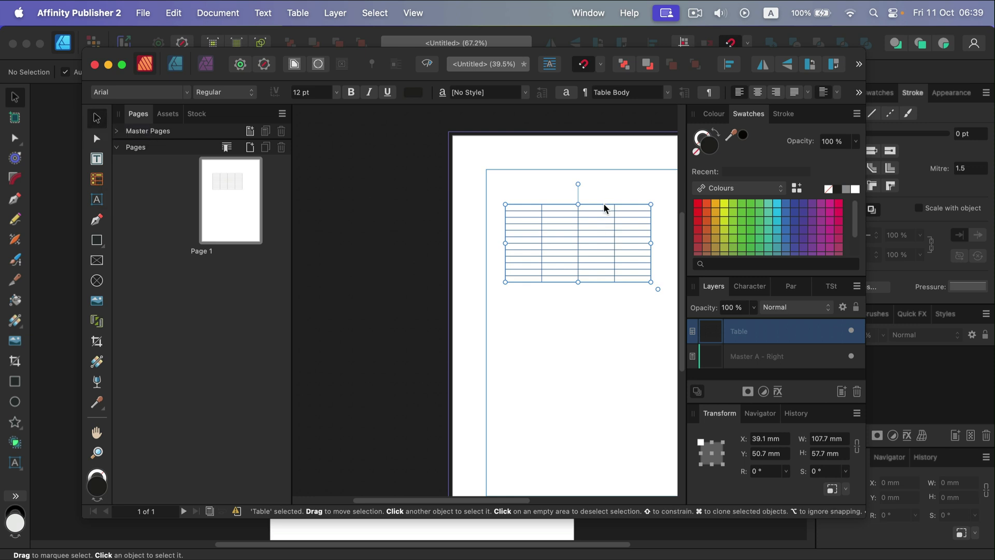
Paste the copied blank 4-column table into the untitled Affinity Designer document.
key(super+Tab)
key(super+v)
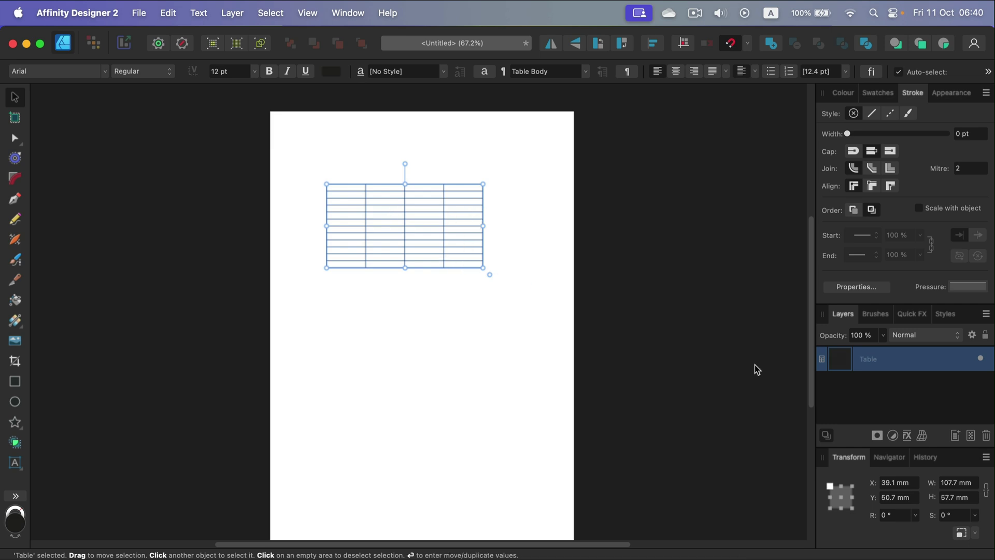
Expand the table to columns A–G and six rows, then drag its corners to enlarge it.
double_click(454, 186)
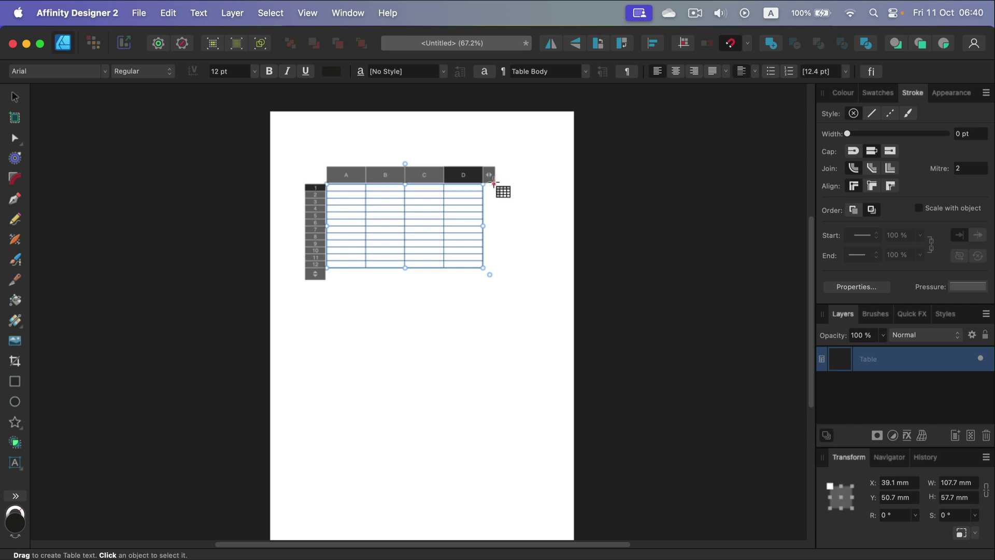
drag(491, 178, 524, 182)
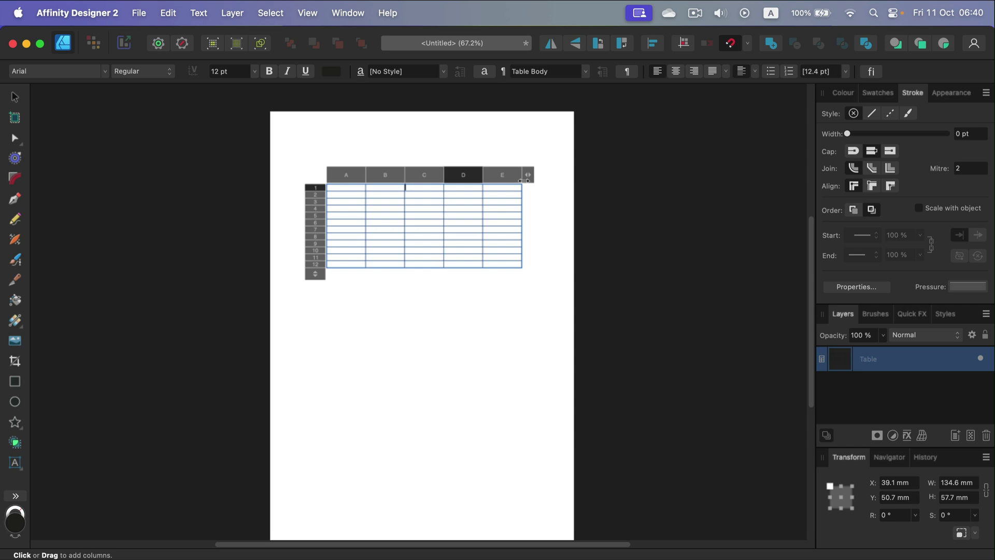
drag(524, 181, 604, 177)
drag(315, 273, 328, 229)
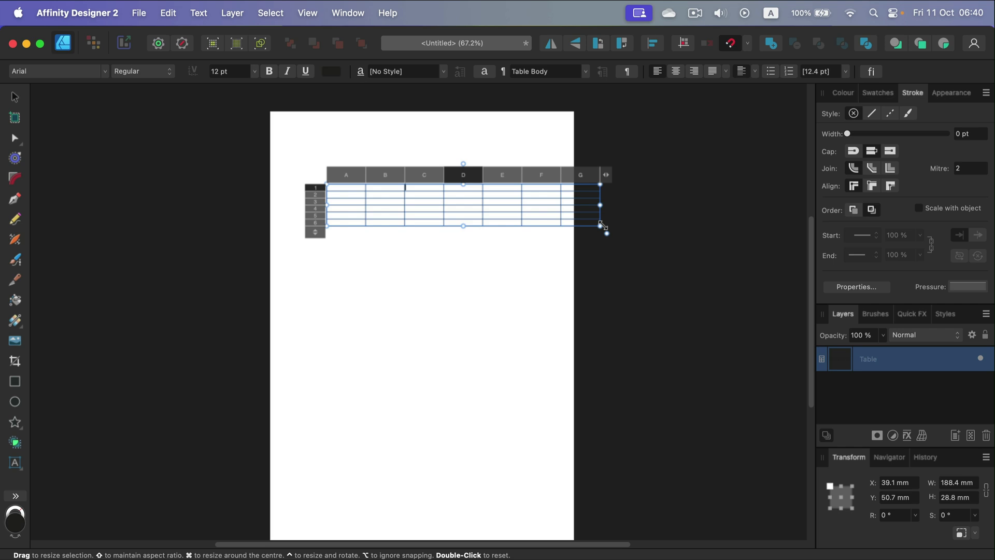
drag(599, 226, 555, 309)
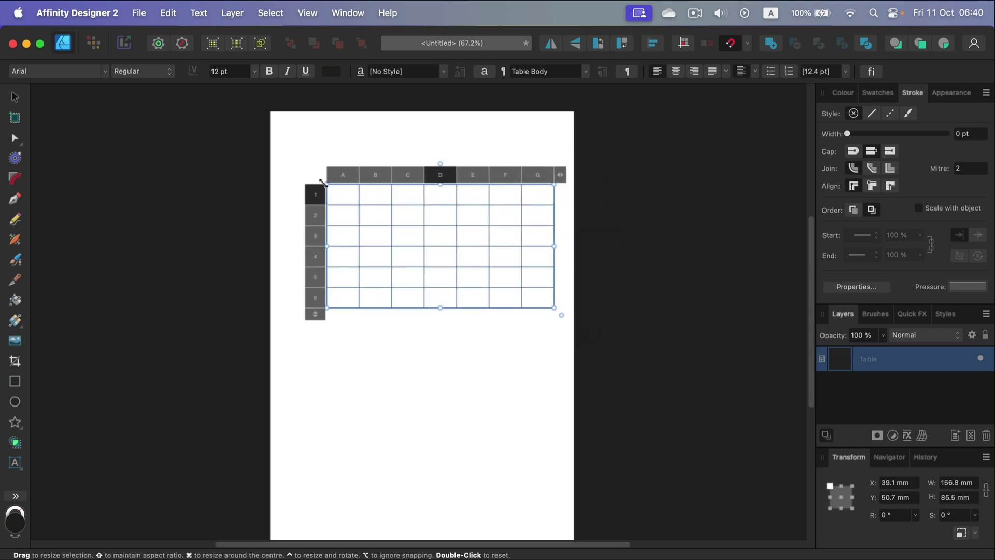
drag(326, 184, 295, 207)
scroll(415, 291, down, 1)
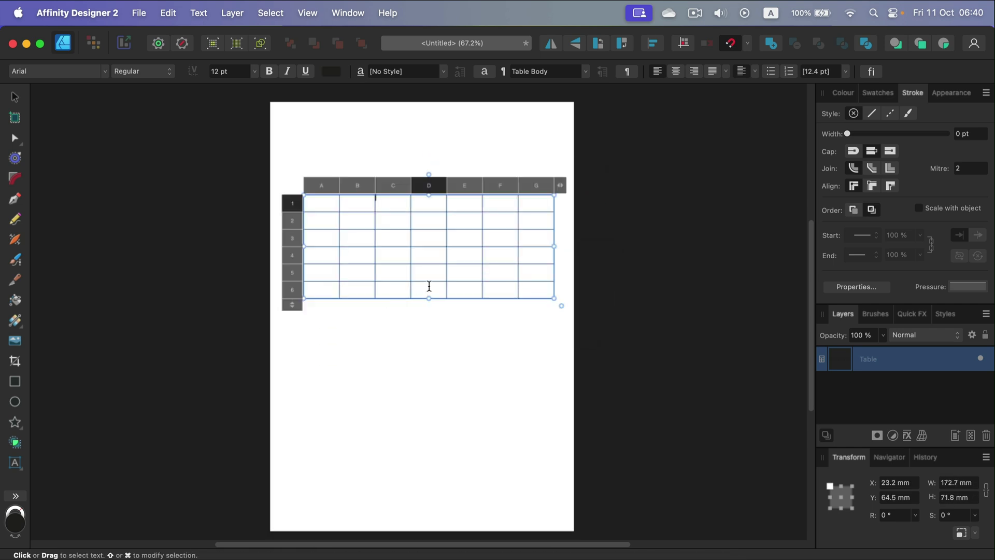
Size the table to 189 × 112 mm in the lower page and view at 100%.
key(v)
key(super+z)
click(506, 328)
click(440, 360)
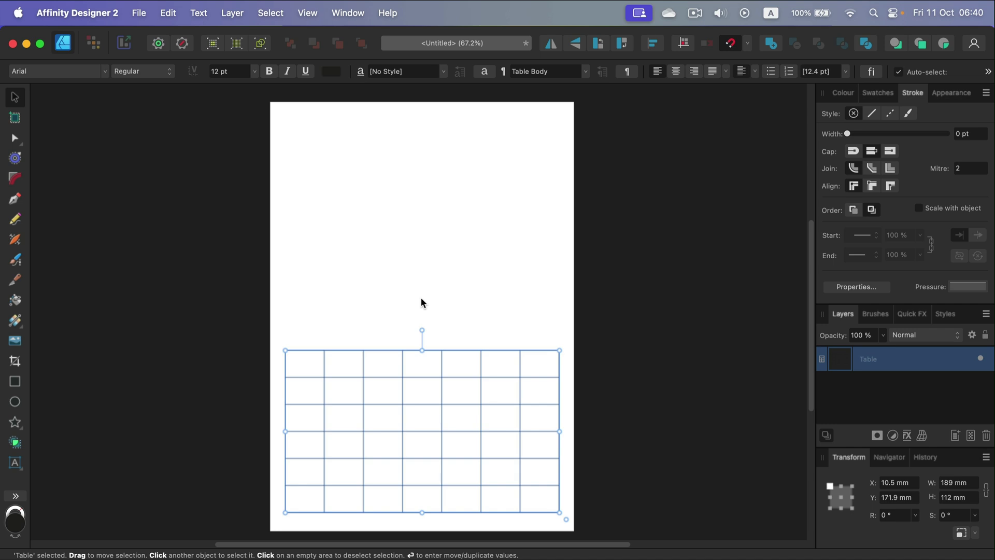
scroll(421, 298, down, 3)
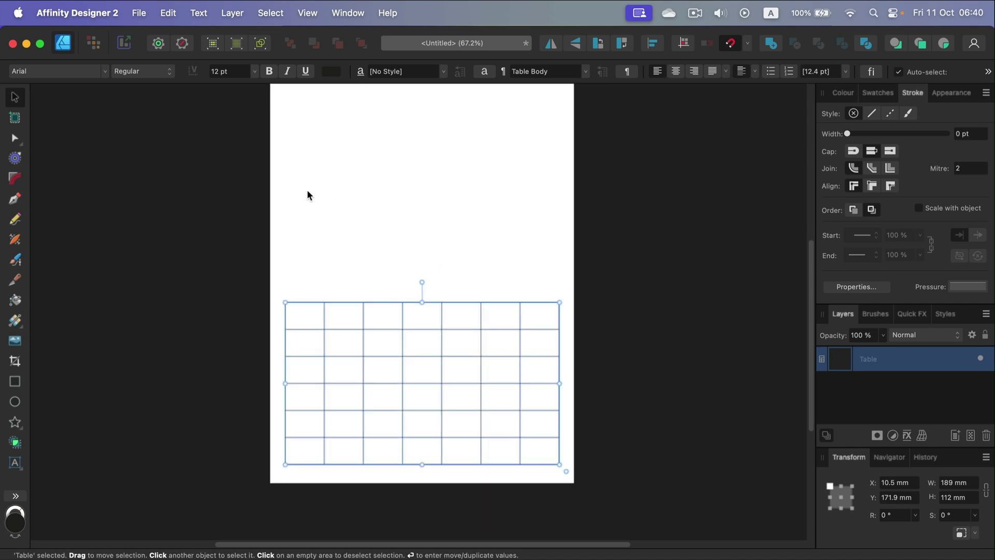
scroll(443, 210, down, 3)
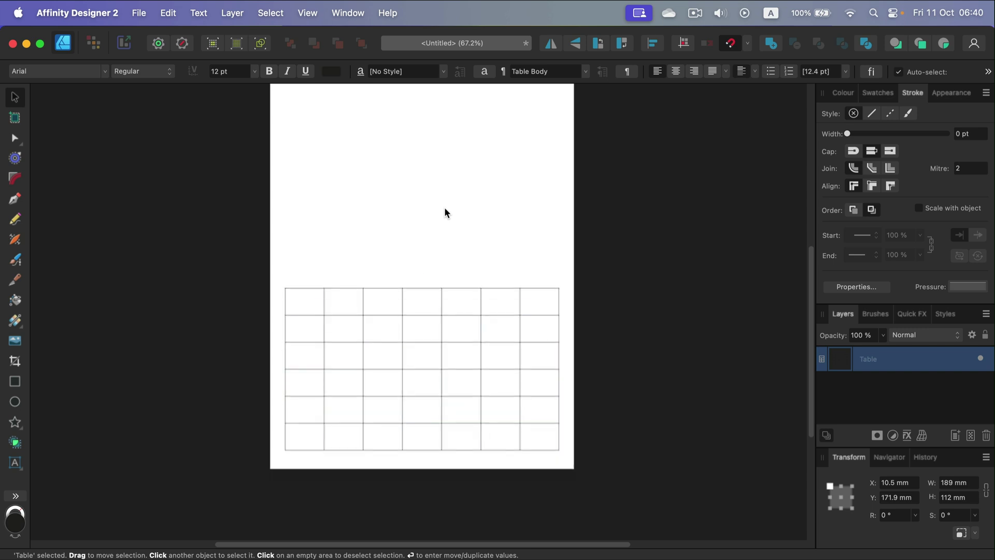
scroll(451, 209, down, 2)
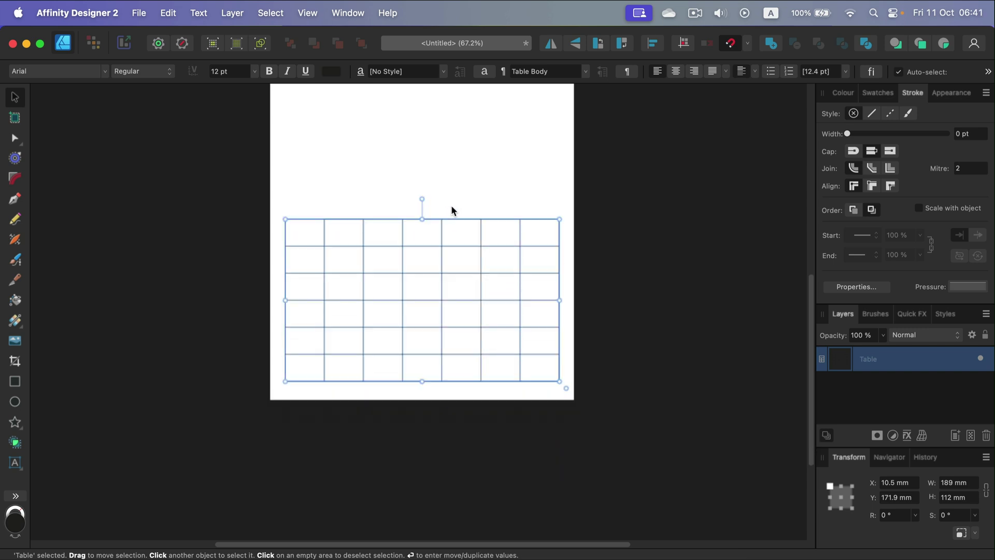
key(super+1)
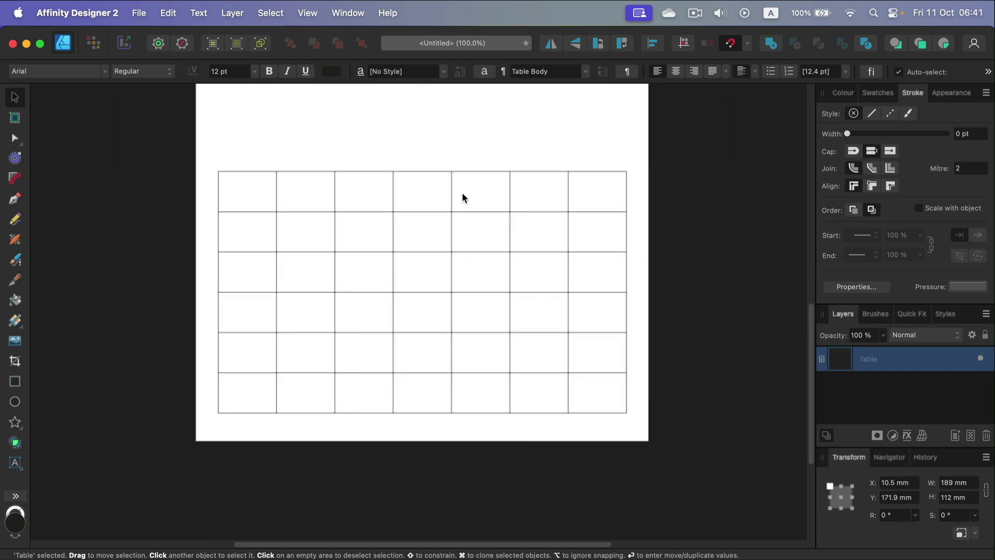
Enter Sun through Sat across the top row and set those labels in Roboto.
scroll(463, 193, up, 1)
click(273, 187)
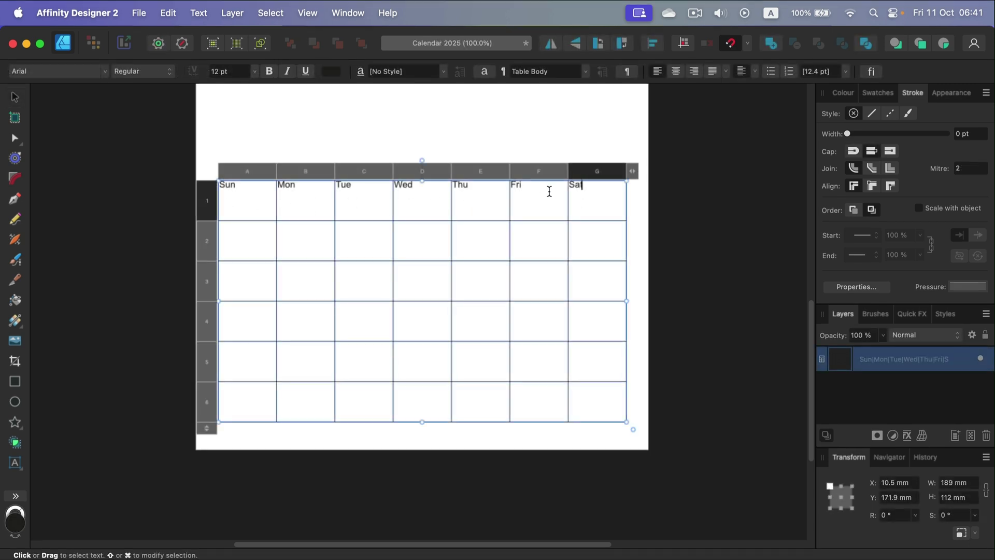
drag(595, 188, 249, 195)
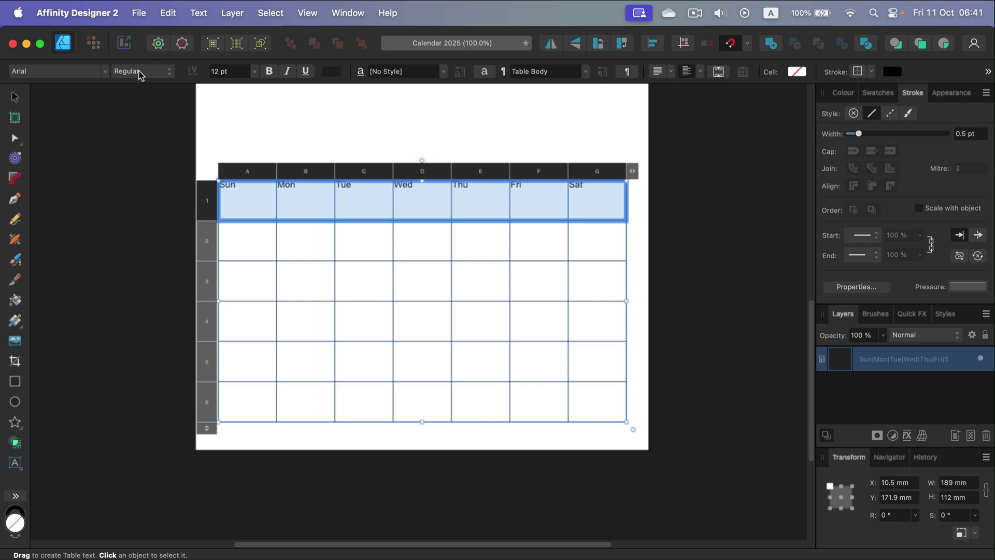
click(106, 72)
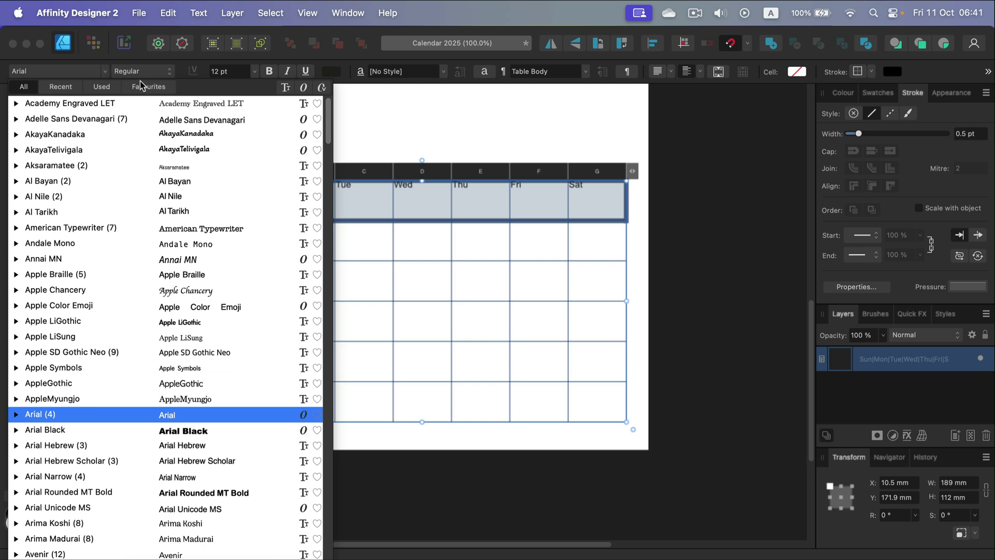
scroll(46, 265, down, 20)
click(45, 265)
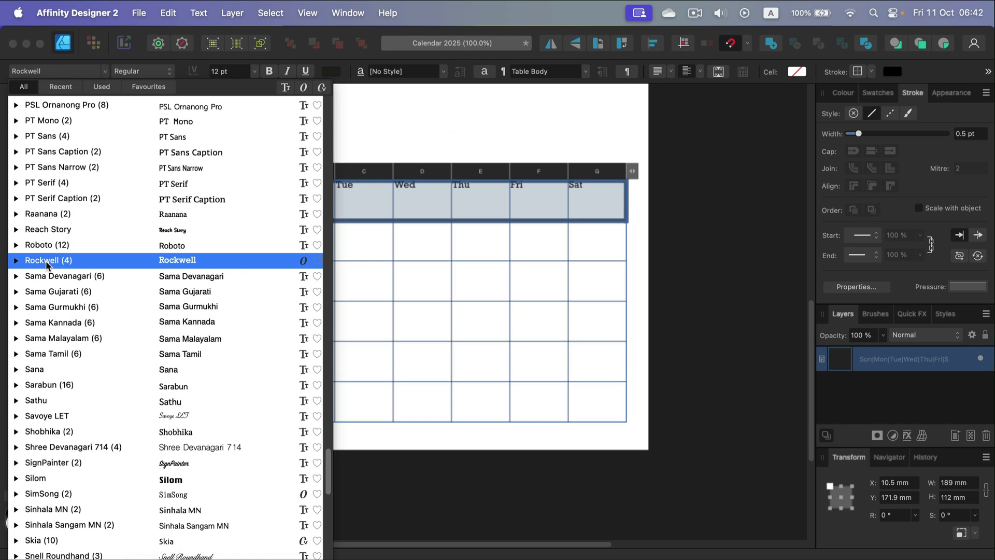
click(42, 244)
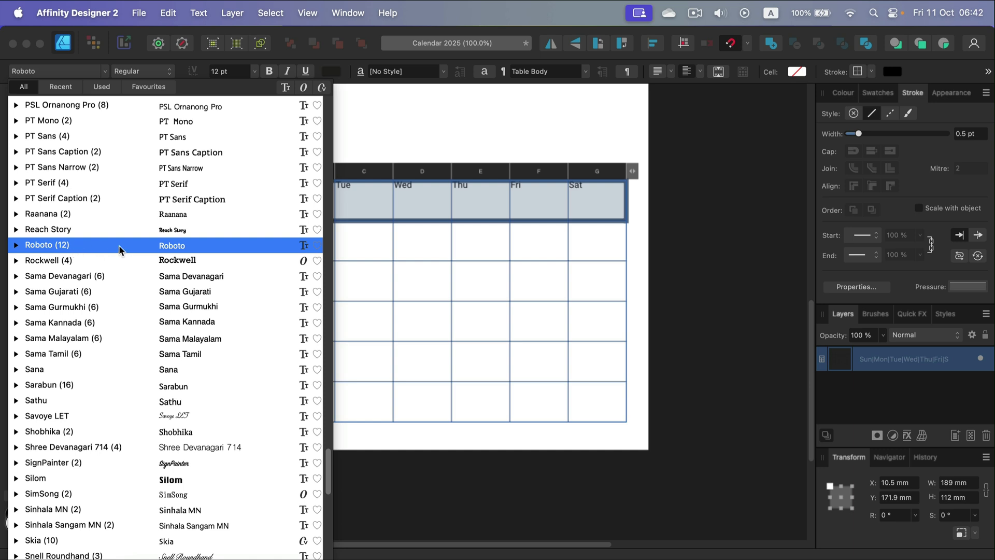
key(Return)
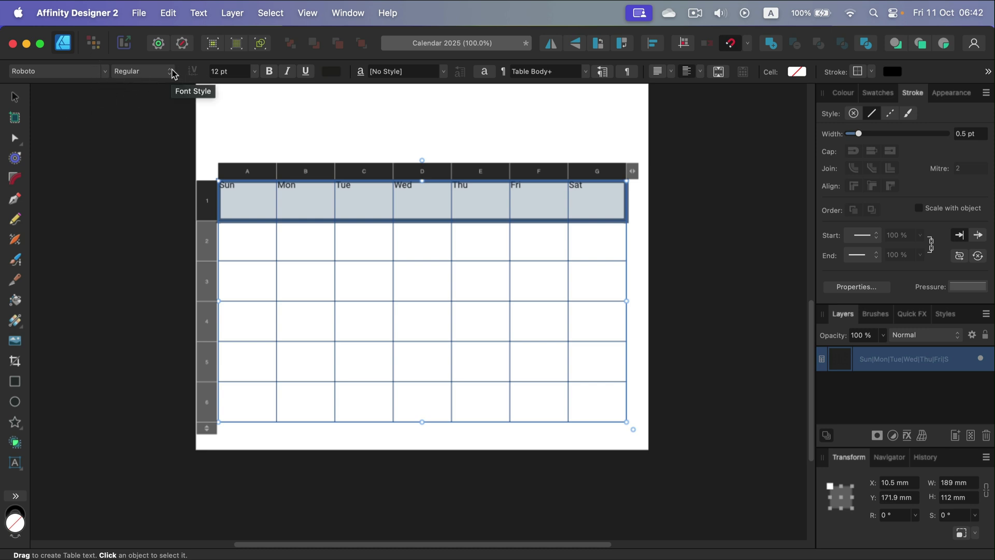
Centre-align the text horizontally in all cells from A1 to G6.
click(700, 71)
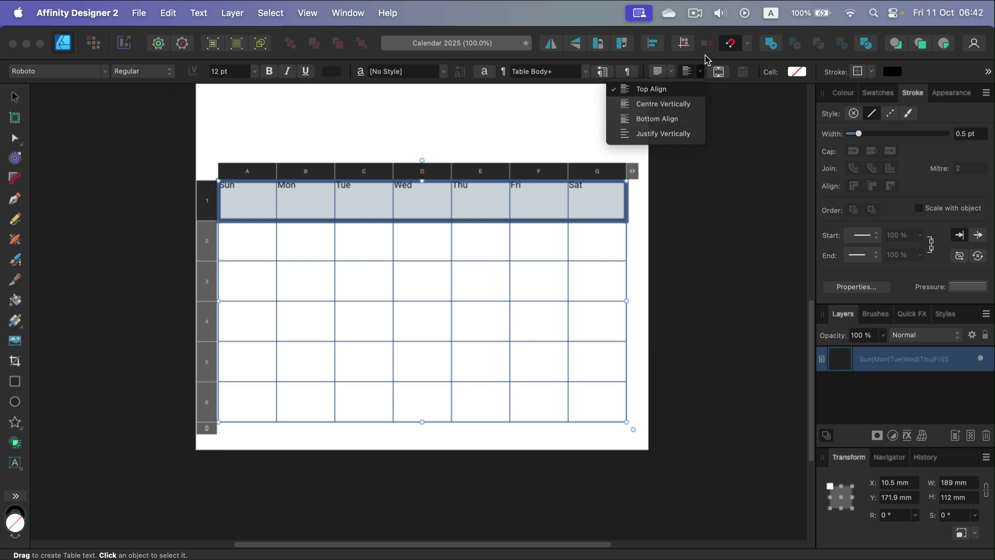
click(671, 71)
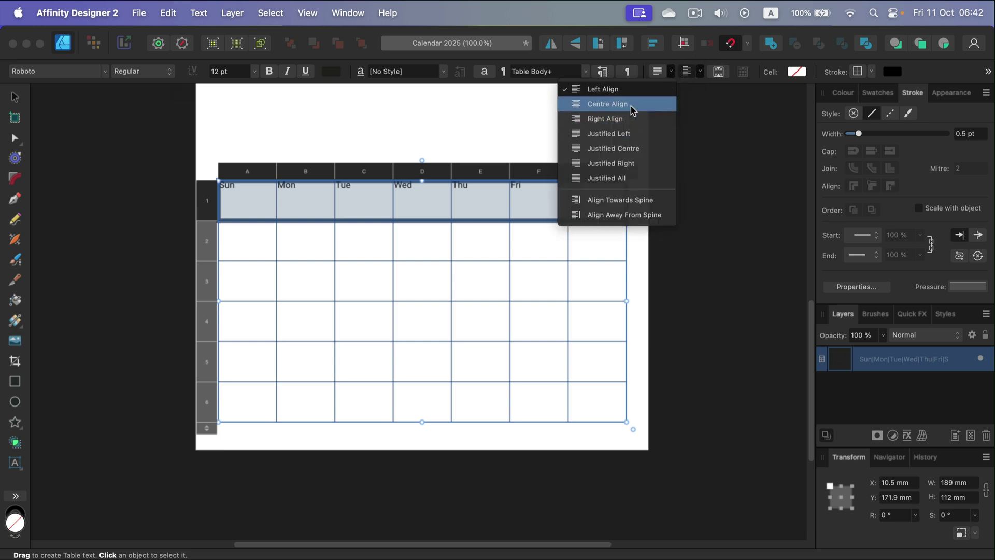
click(635, 103)
drag(230, 198, 620, 392)
click(671, 71)
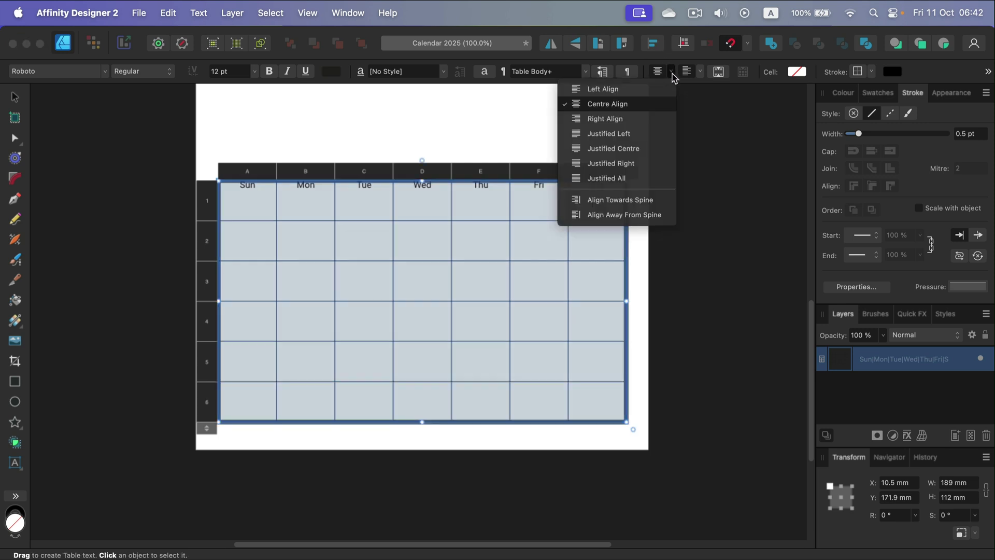
key(Escape)
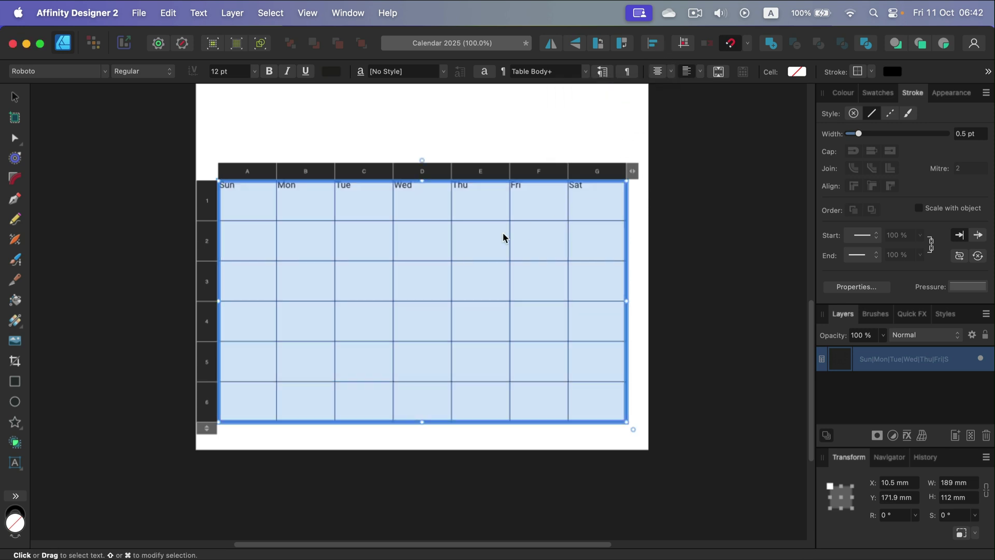
click(673, 72)
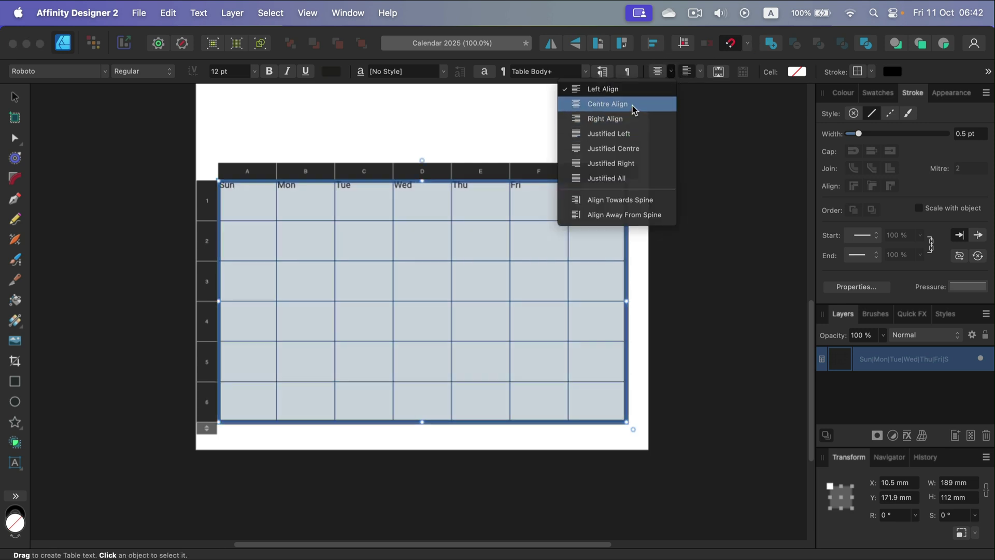
click(632, 107)
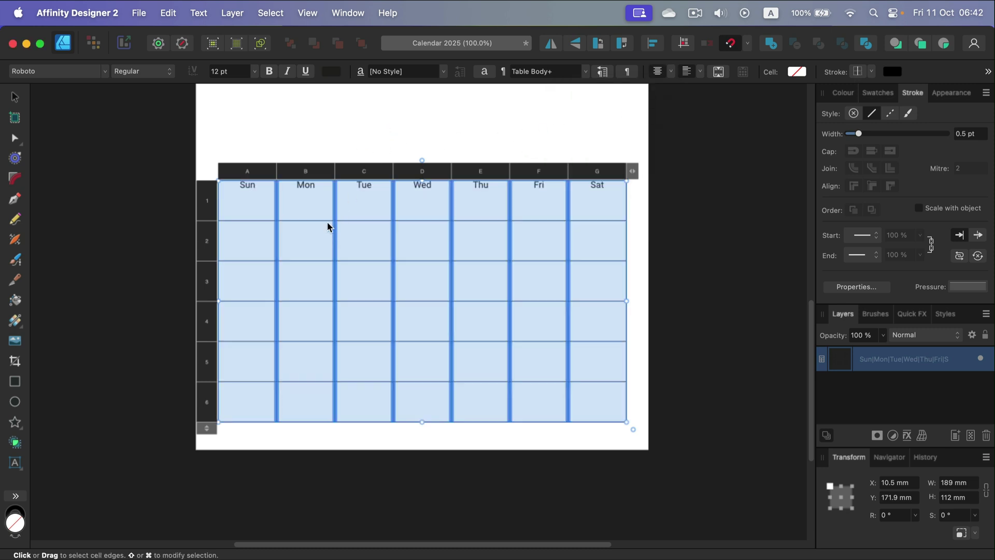
click(234, 187)
Make the day-name row A1–G1 bold, 15 pt, and bottom-aligned in its cells.
drag(234, 188, 589, 198)
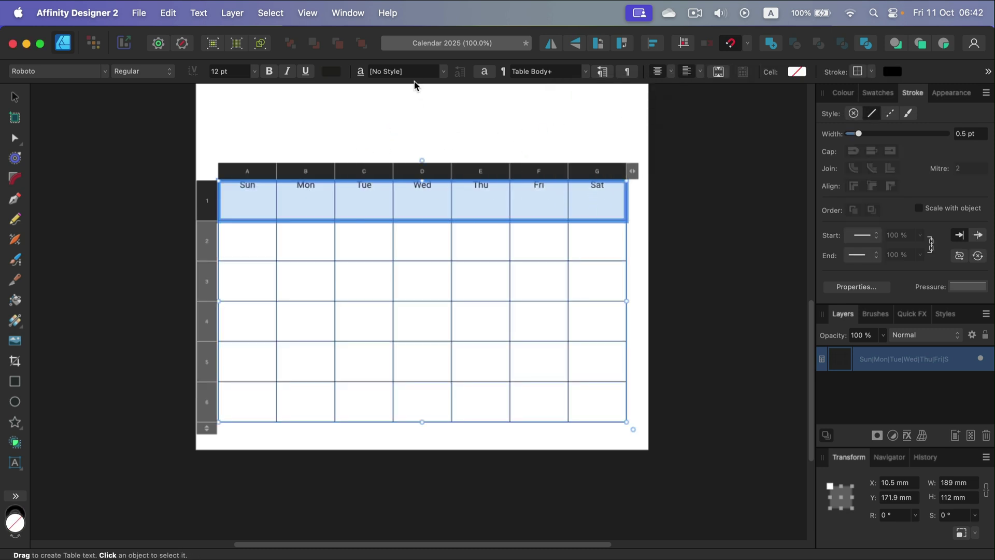
click(269, 71)
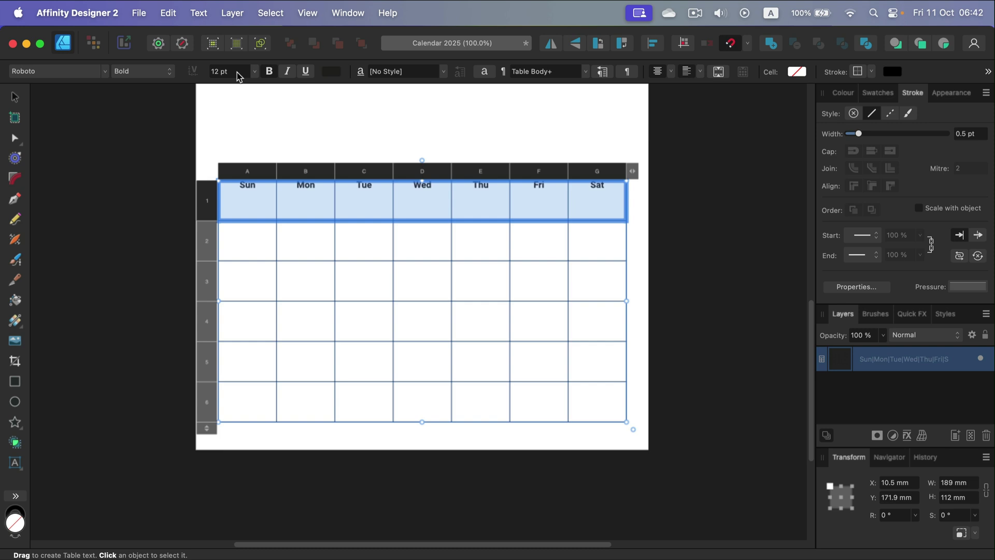
click(237, 72)
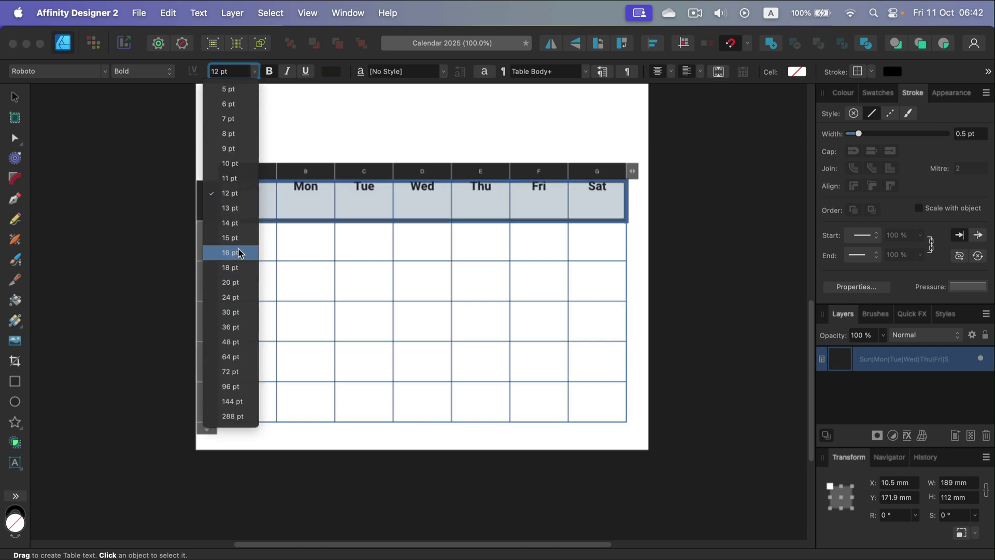
click(235, 238)
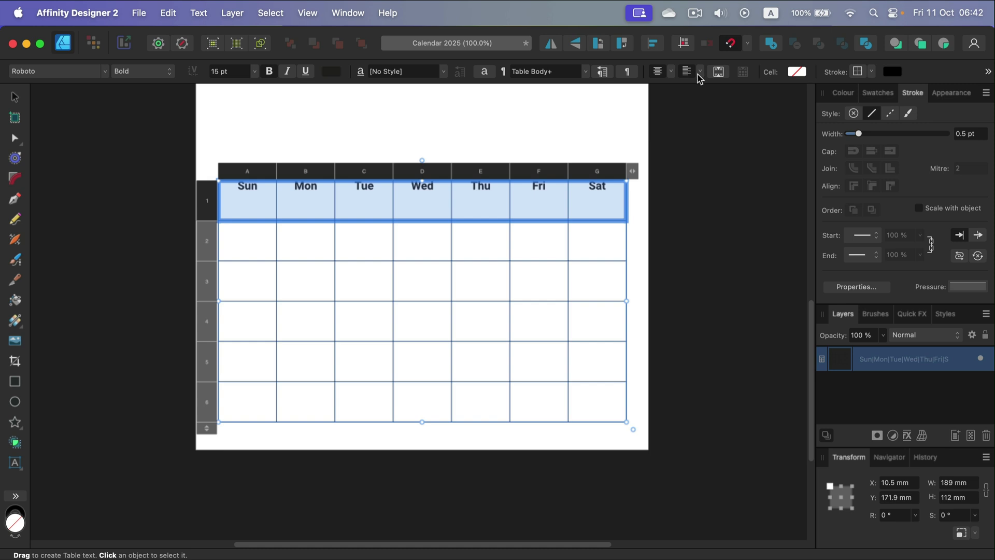
click(700, 72)
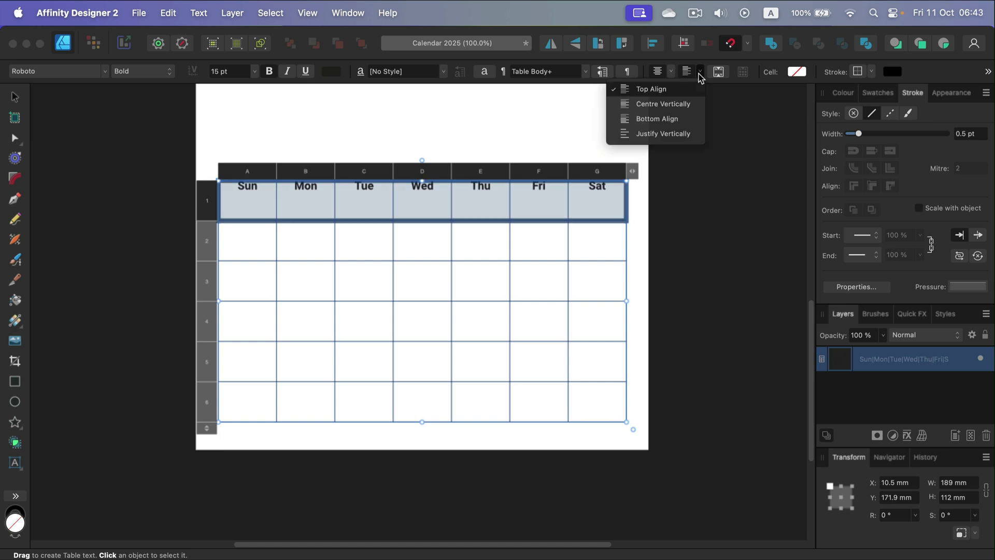
click(668, 119)
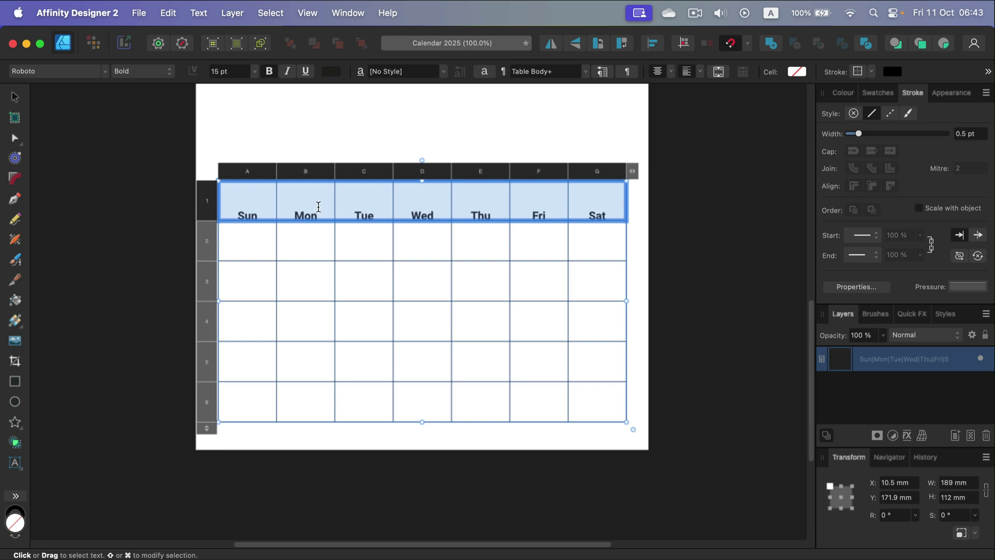
Top-align the text in date rows 2–6, then leave table editing and deselect the table.
drag(247, 238, 613, 396)
click(700, 71)
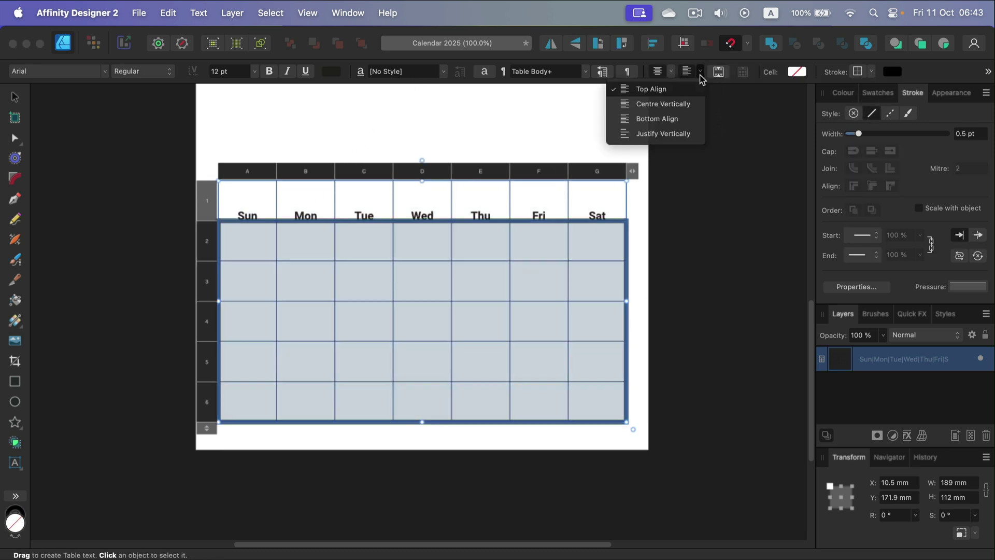
click(659, 91)
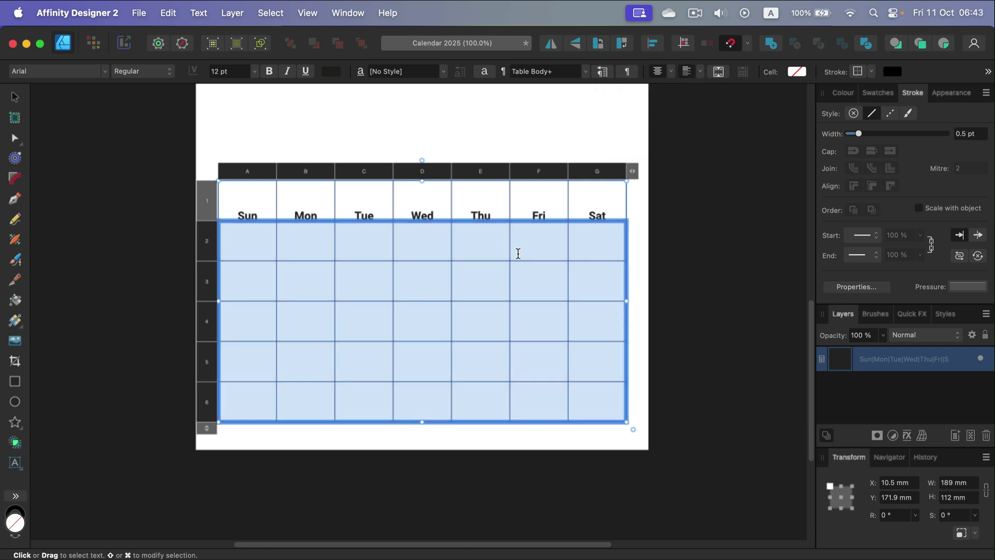
click(525, 203)
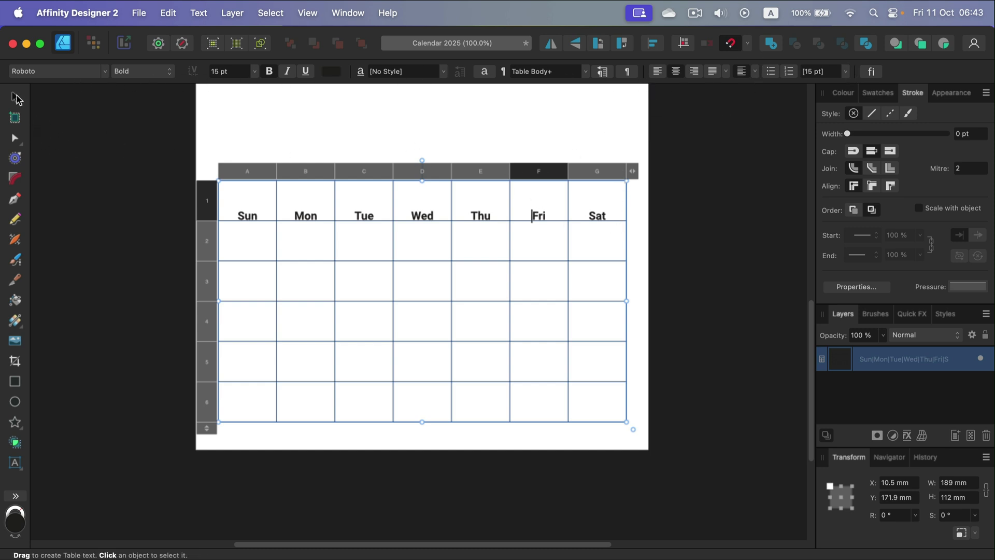
click(13, 99)
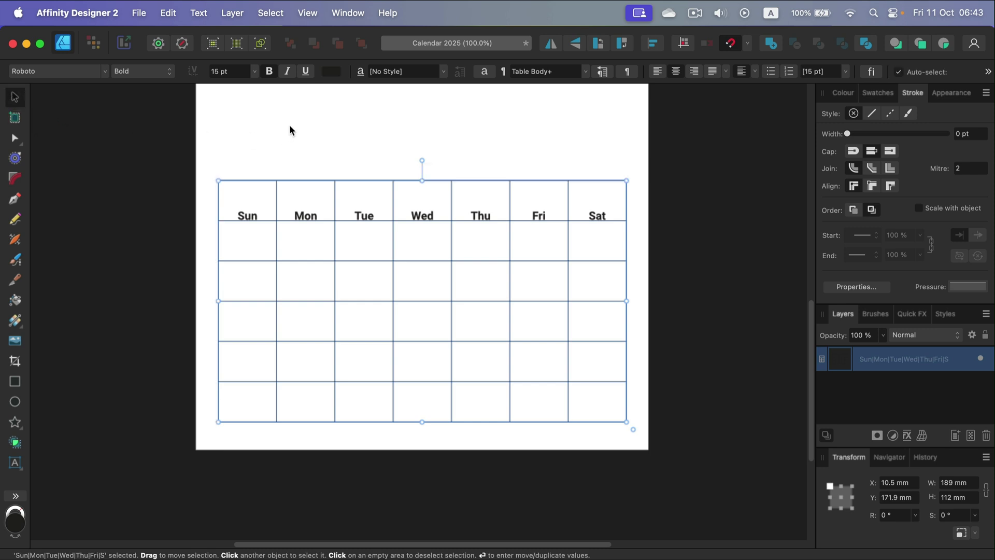
click(288, 127)
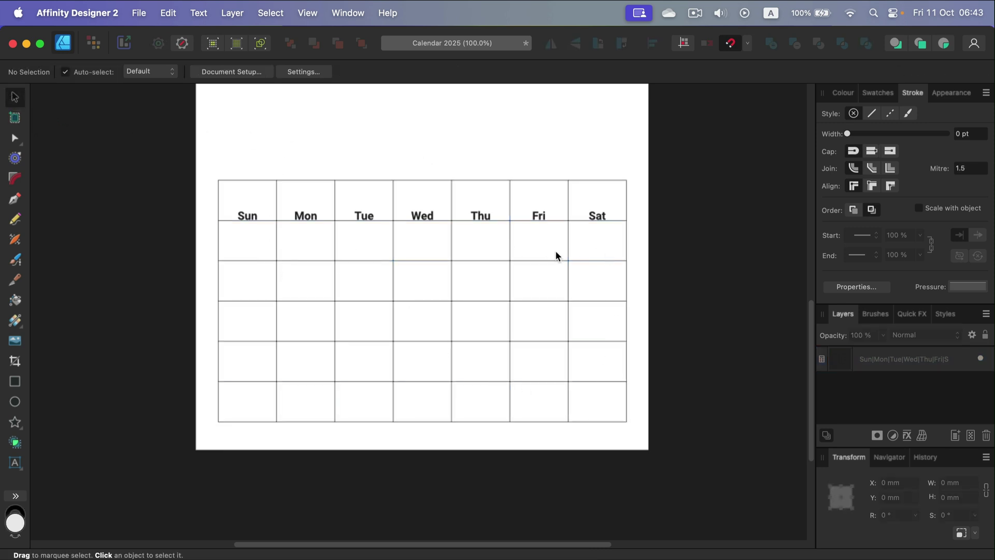
Type dates 1 to 31 starting in the Wednesday cell of row 2, then select the date cells.
double_click(431, 242)
text(1	2	3	4	5	6	7	8	9	1)
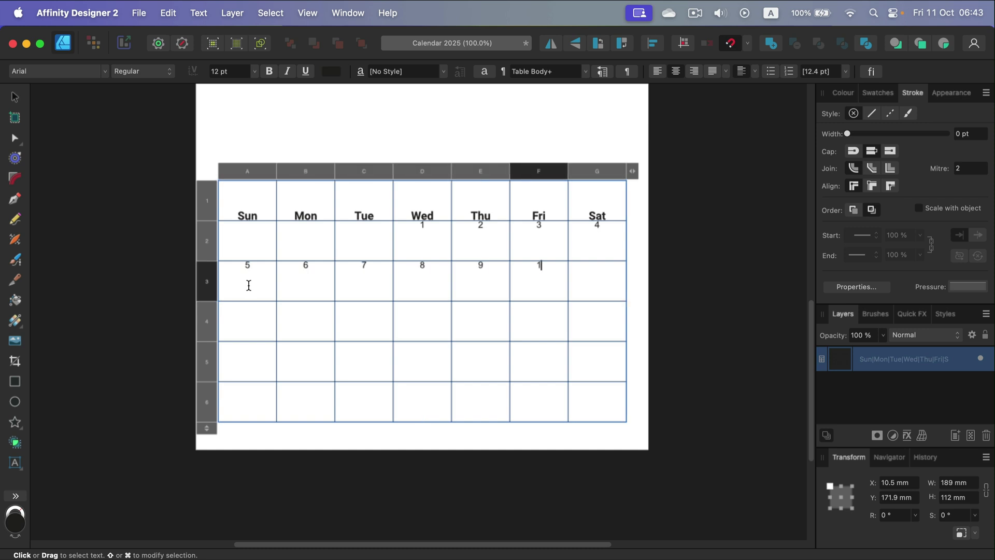
text(0	11	12	13	14	15)
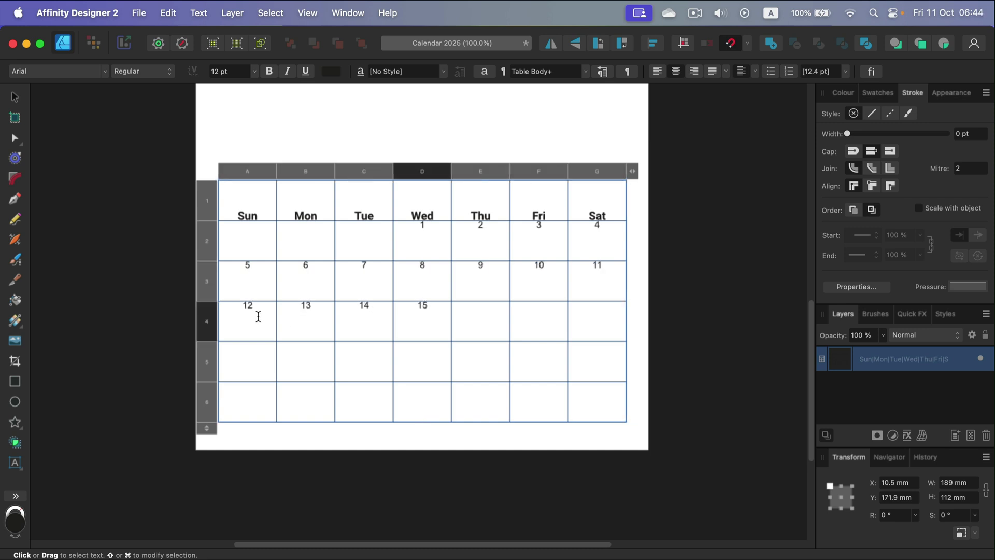
text(	16	17	18	19	20	21	22	2)
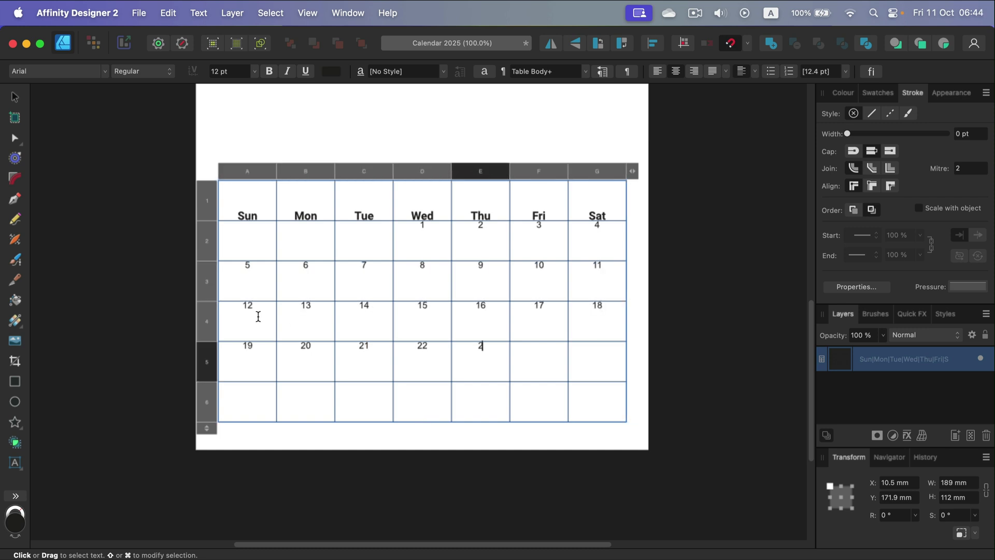
text(3	24	25	26	27	28	29	30	31)
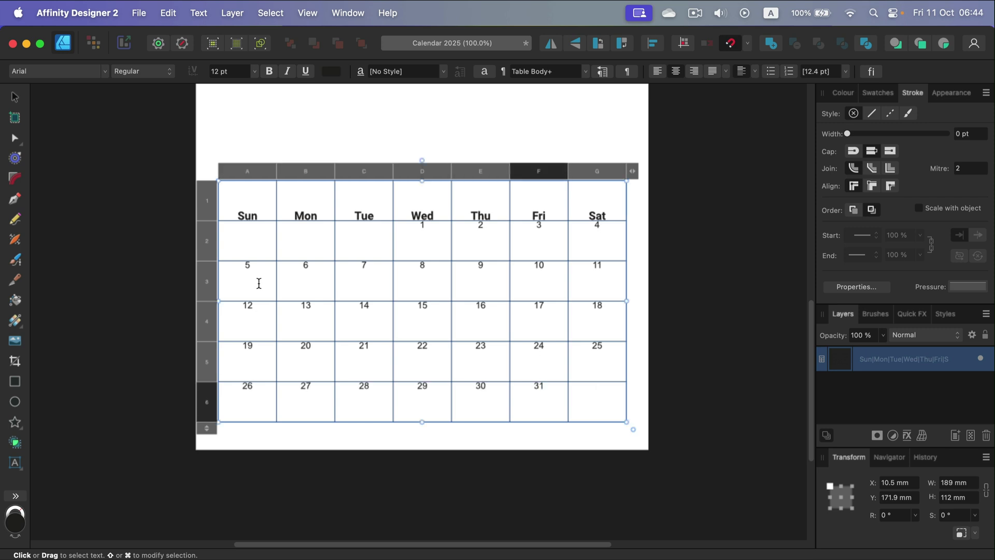
drag(247, 241, 589, 400)
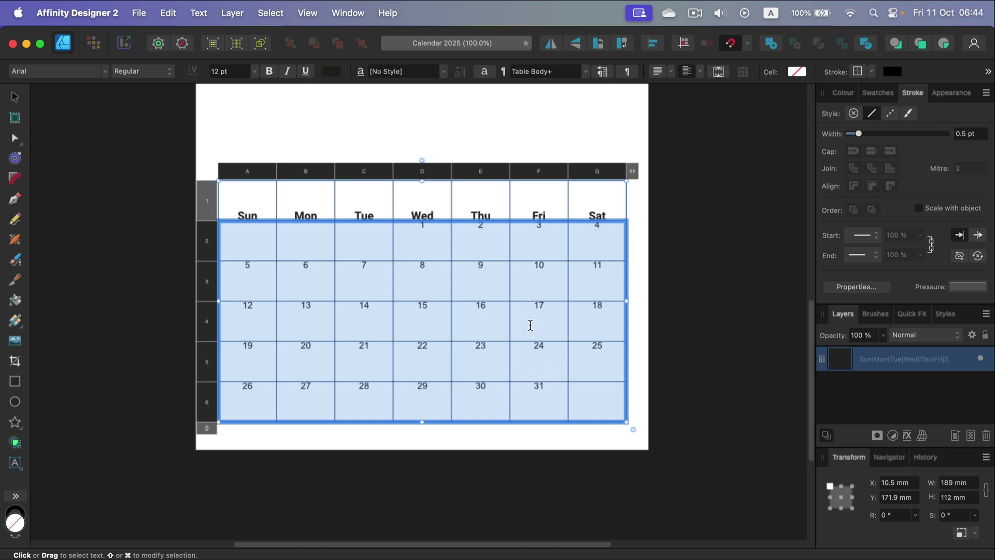
Right-align the date numbers and set them in Roboto Medium at 20 pt.
click(670, 72)
click(663, 119)
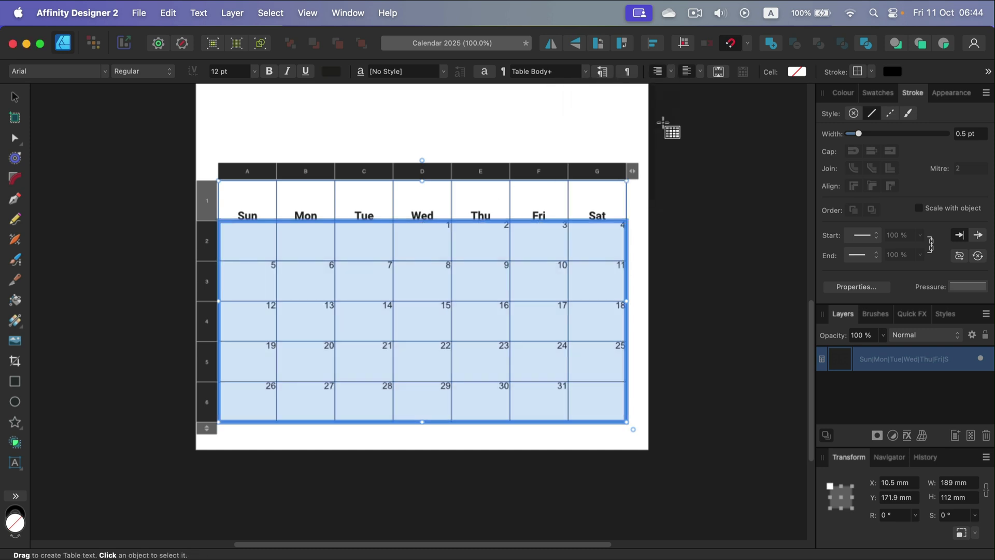
click(105, 72)
click(73, 70)
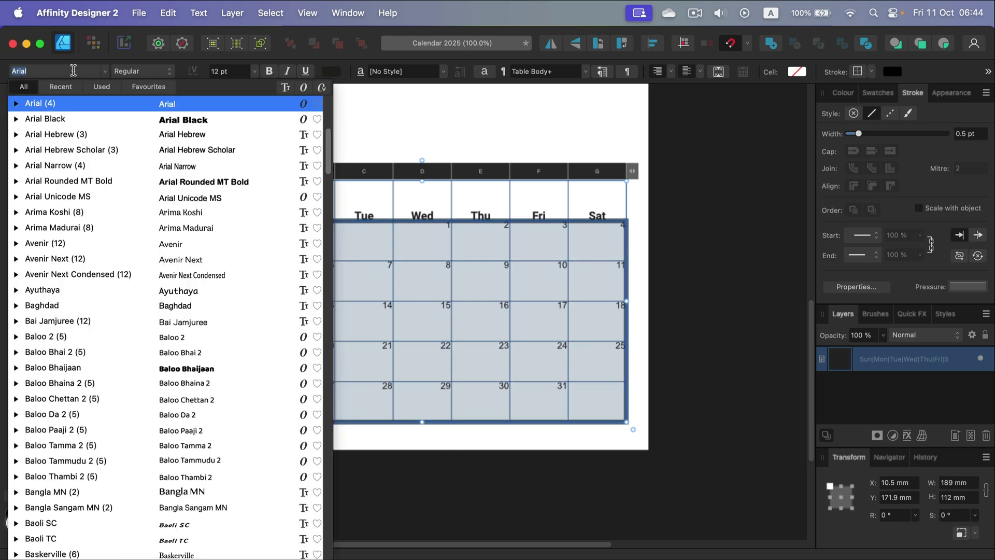
click(101, 87)
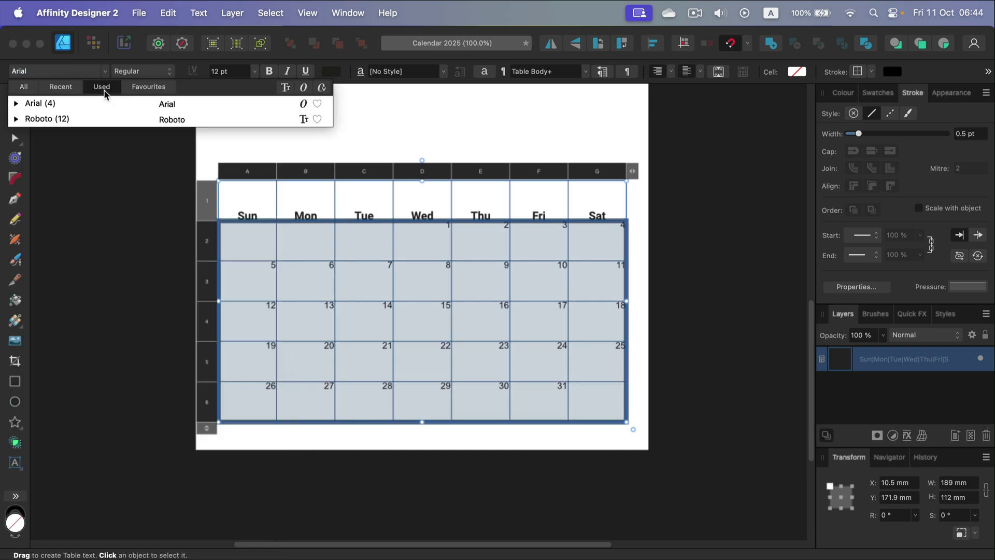
click(102, 120)
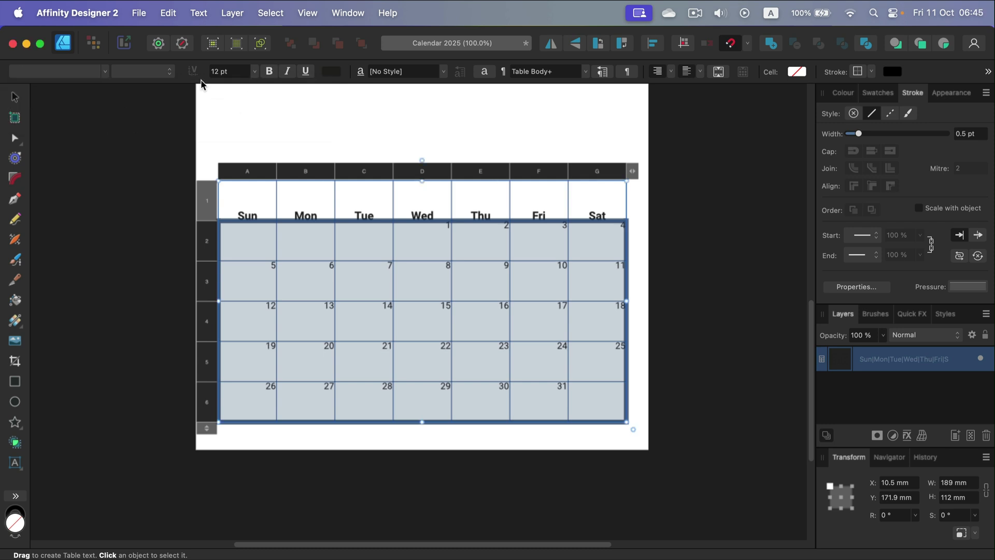
click(170, 71)
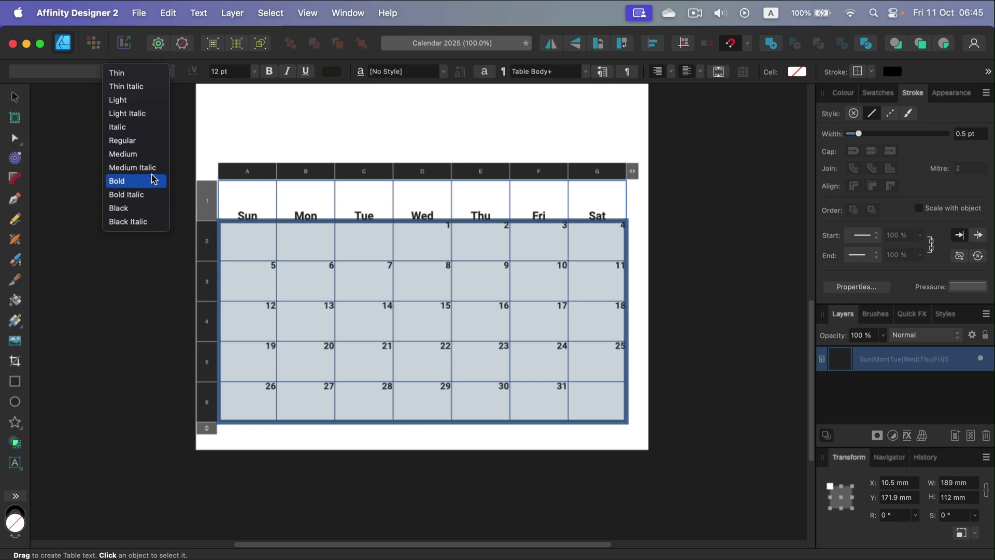
click(155, 153)
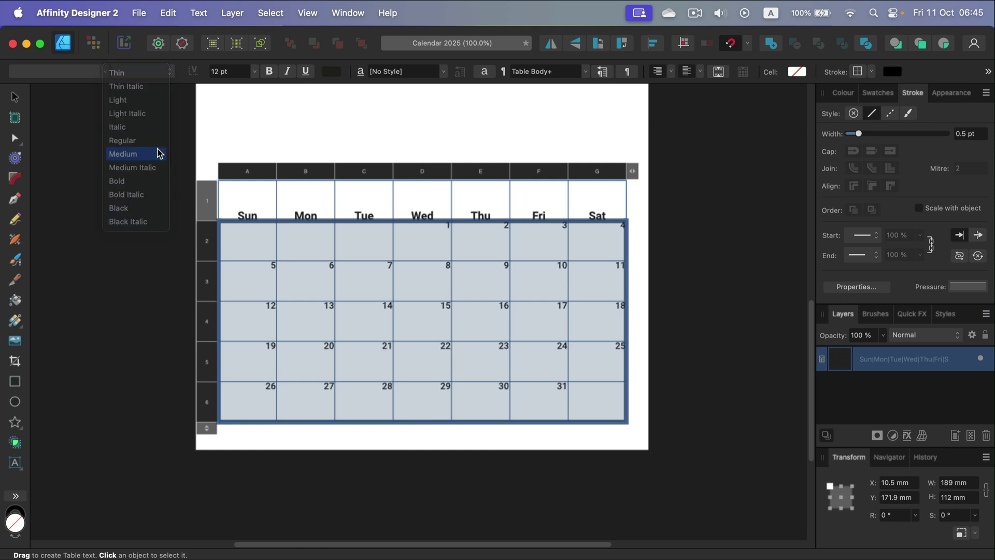
click(254, 71)
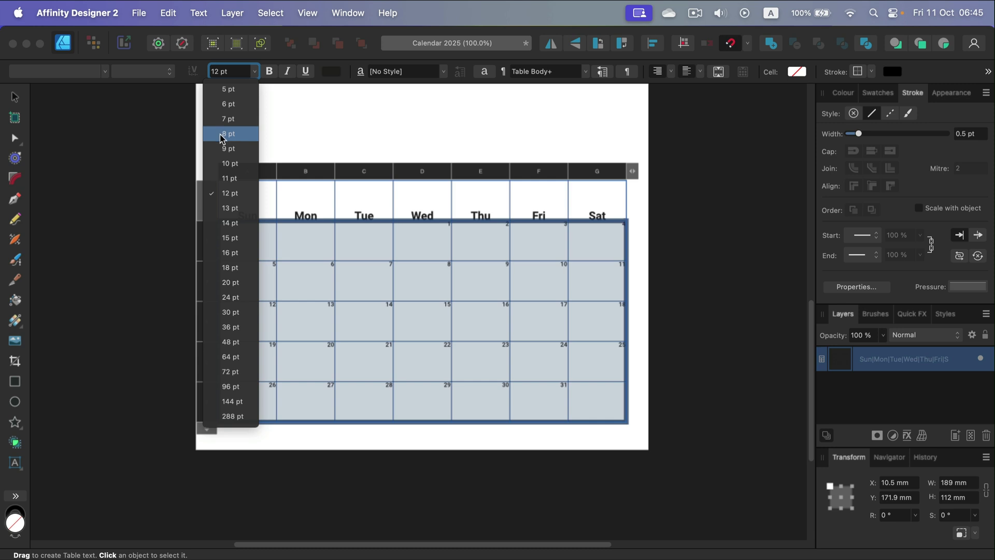
click(235, 283)
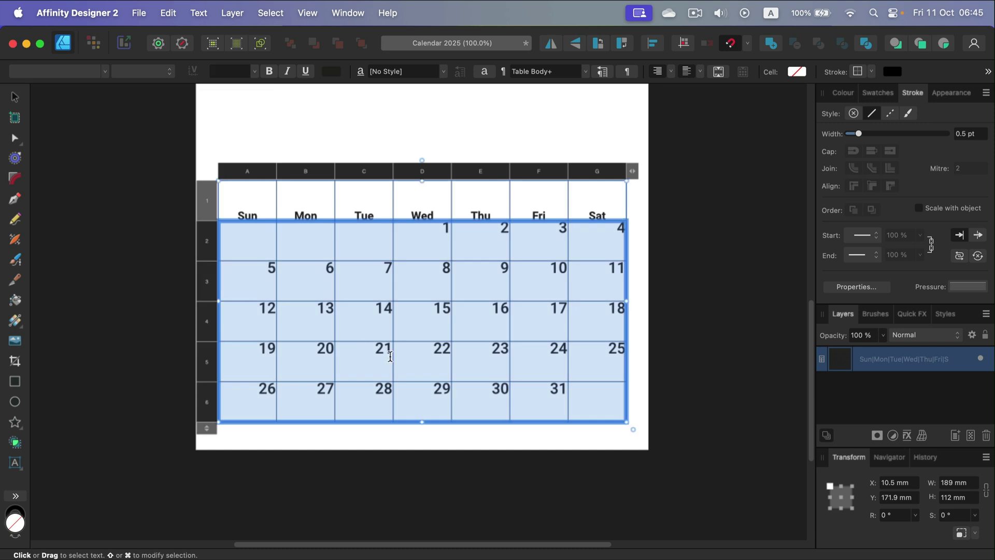
click(217, 71)
key(Escape)
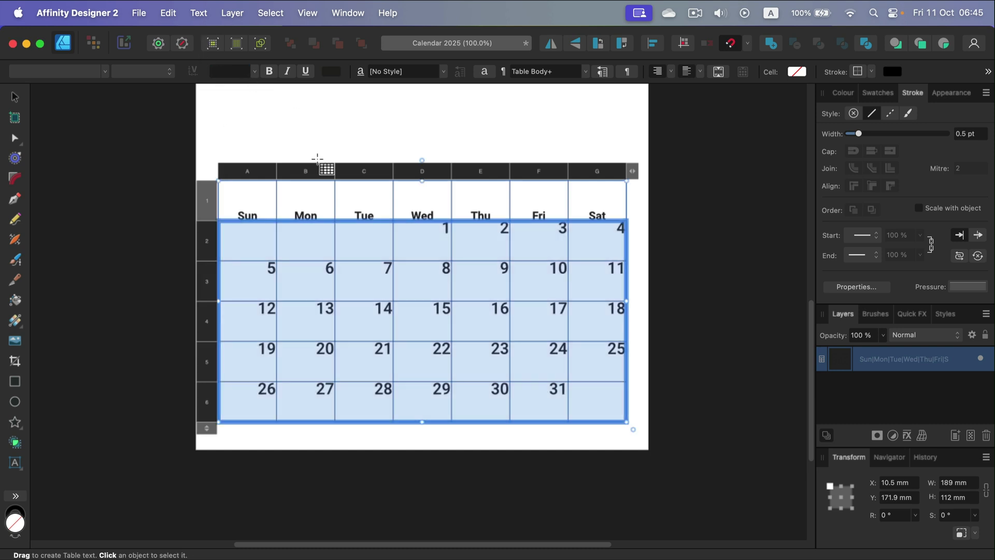
click(260, 205)
Set the weekday header row to 14 pt.
drag(238, 211, 233, 97)
click(587, 221)
click(231, 71)
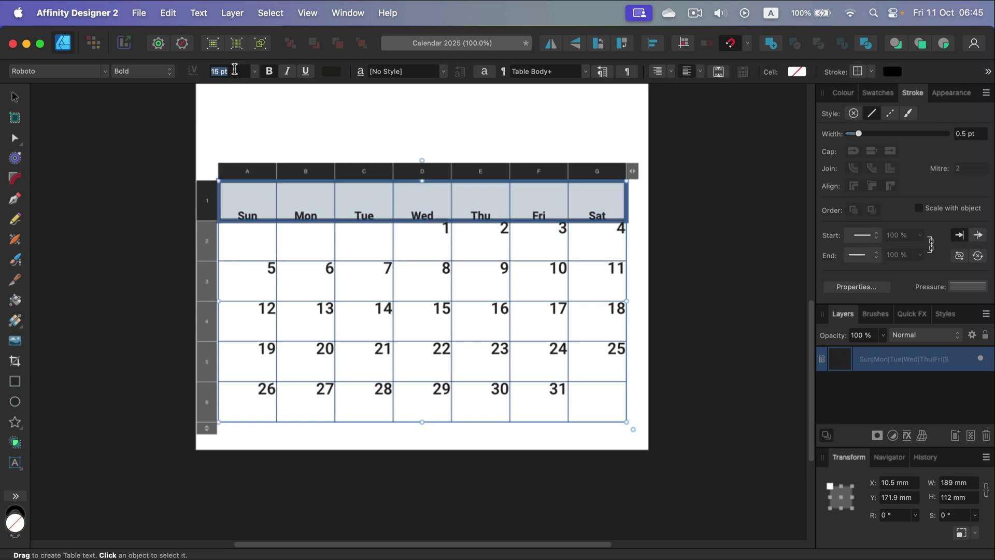
text(14)
key(Return)
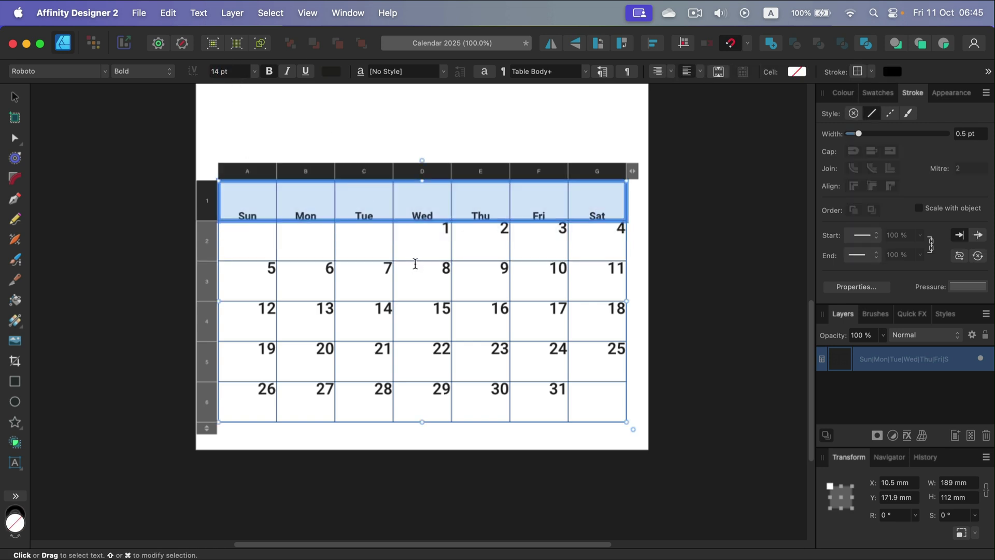
click(414, 280)
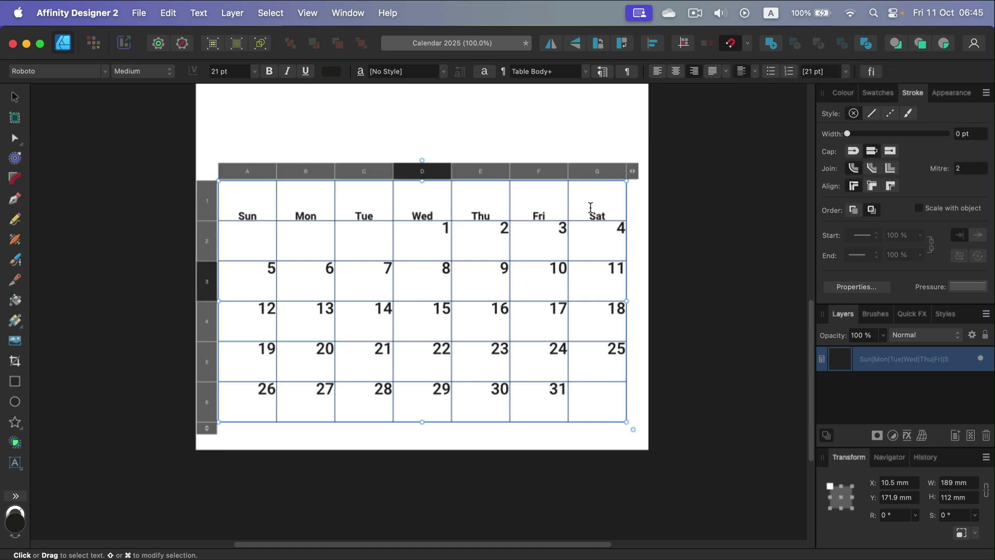
Give the Saturday column cells a light grey fill, then leave table editing and deselect.
drag(580, 195, 612, 397)
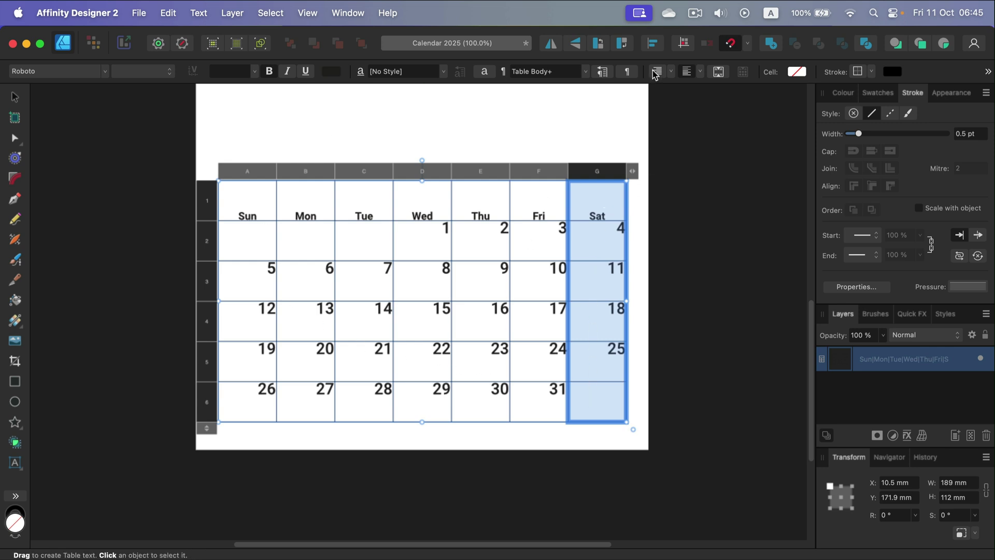
click(799, 72)
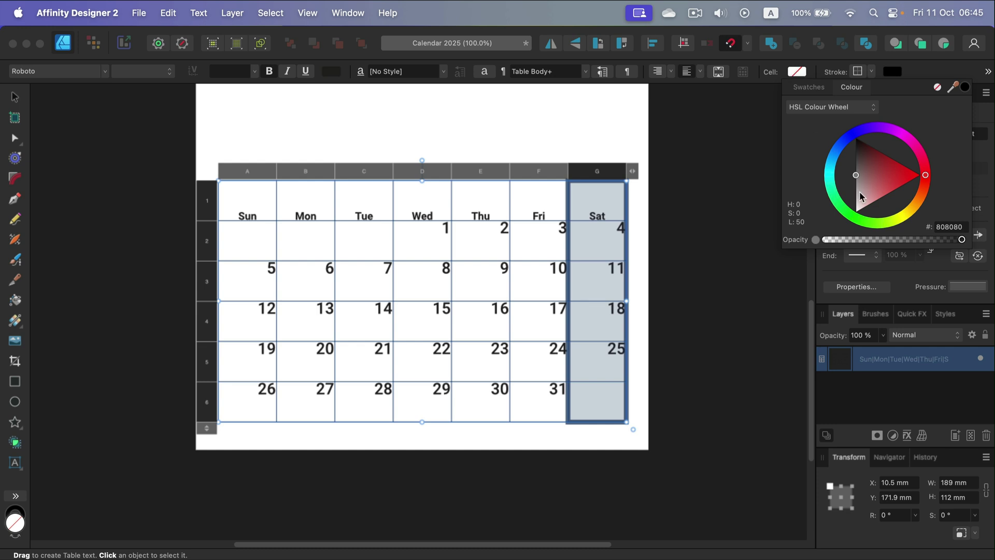
drag(856, 195, 838, 202)
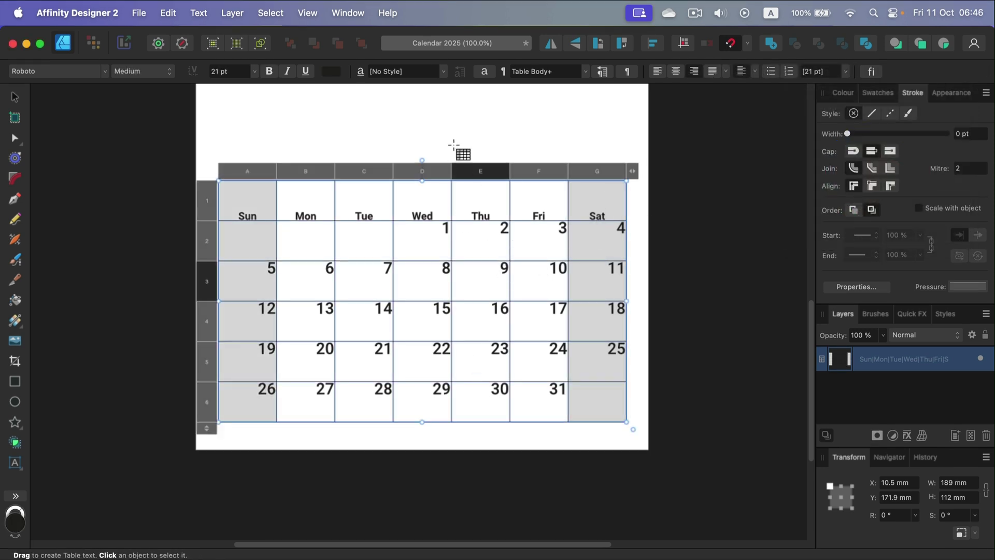
click(15, 97)
click(248, 115)
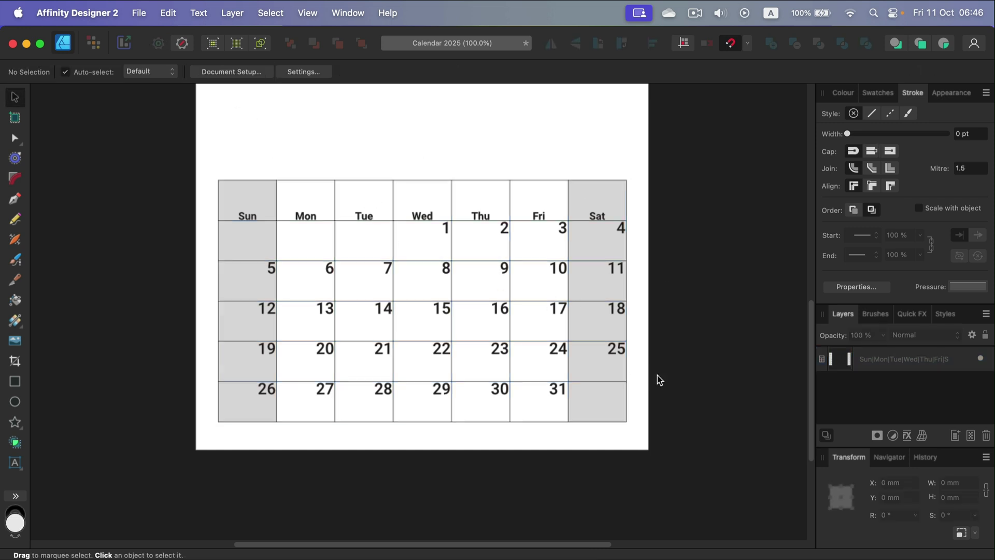
scroll(577, 411, up, 3)
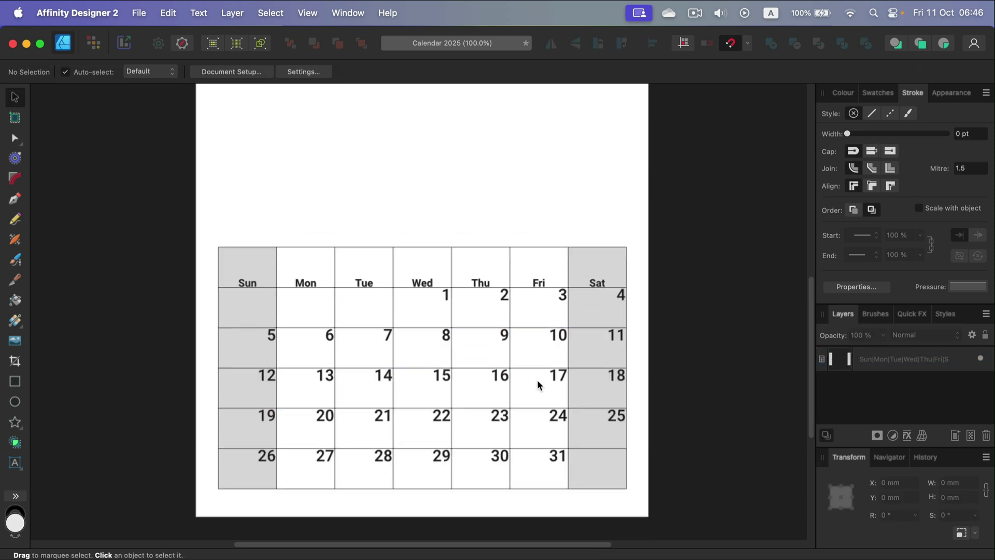
Add an artistic text heading reading 'January' just above the calendar table.
scroll(499, 284, up, 5)
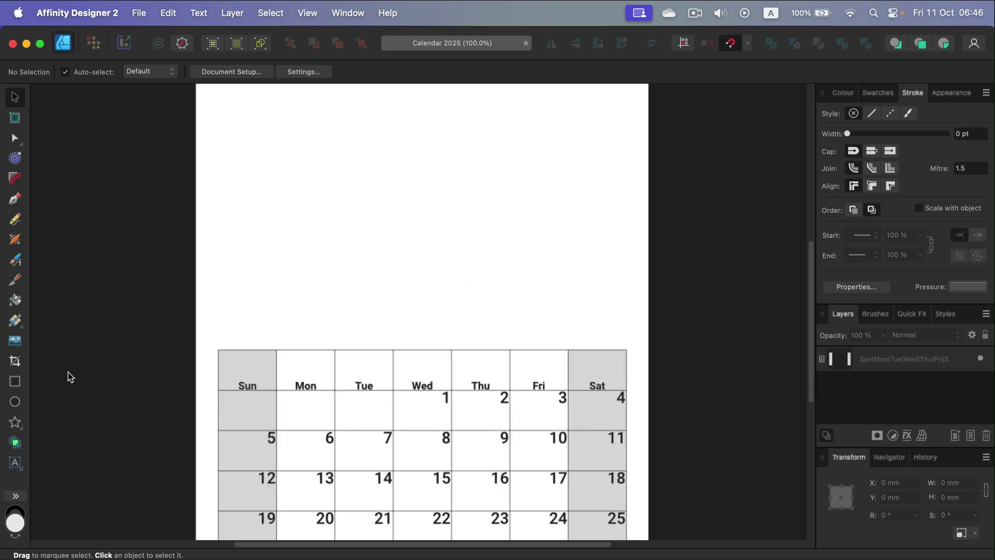
click(15, 462)
click(67, 463)
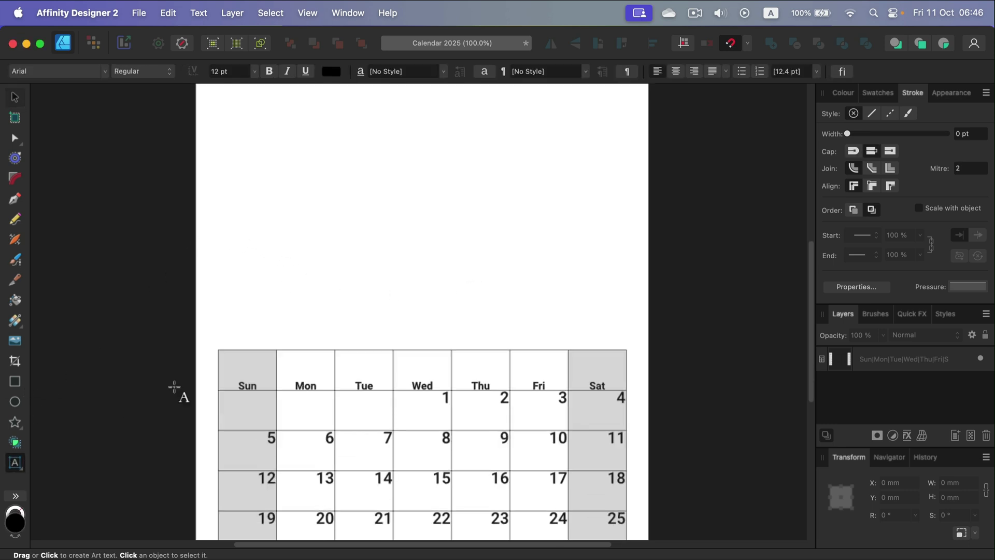
click(260, 314)
text(J)
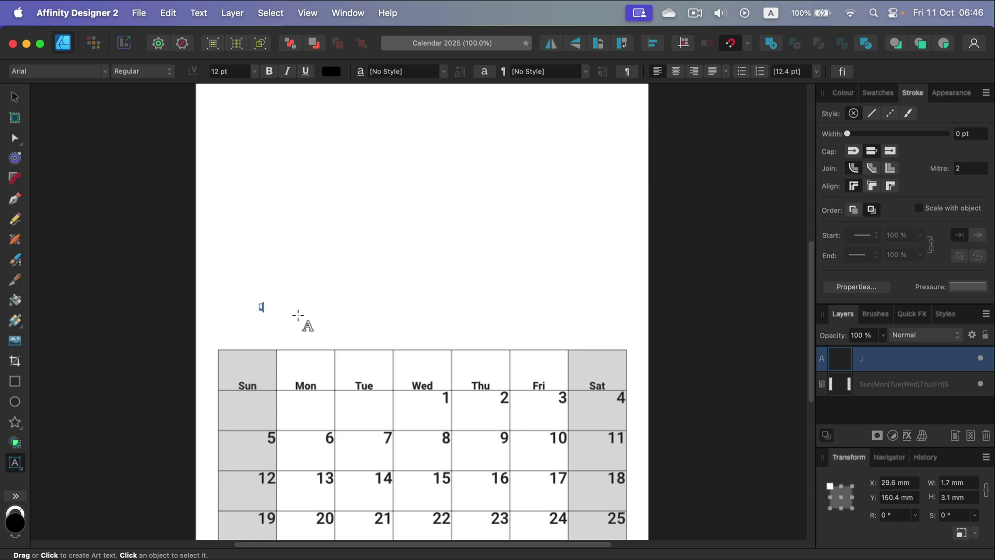
text(anuary)
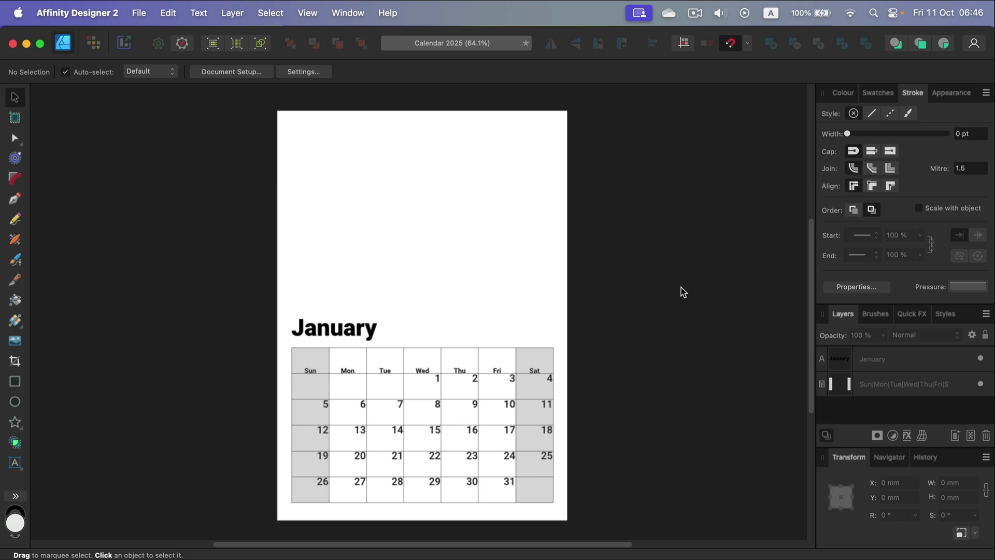
Turn the January page into an artboard named 01.
click(15, 118)
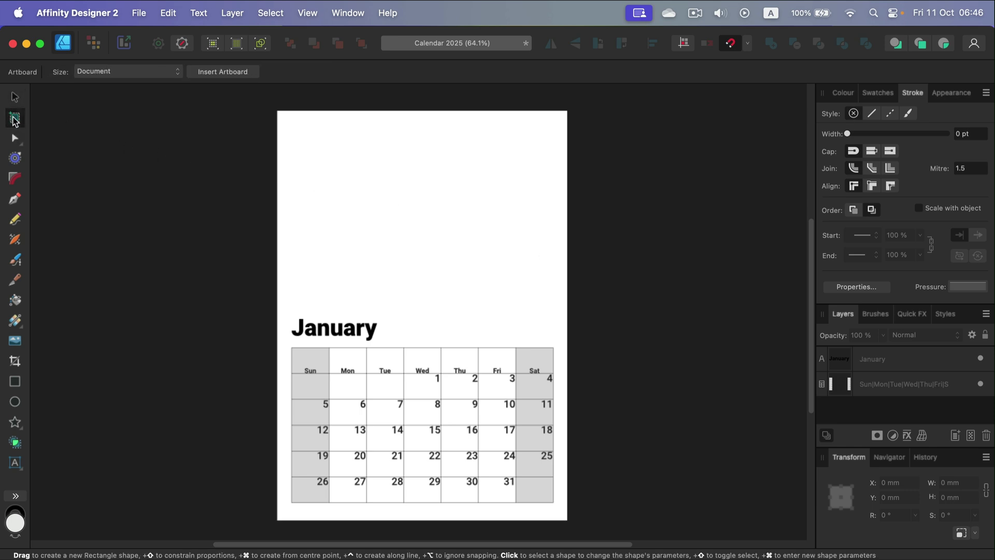
click(231, 74)
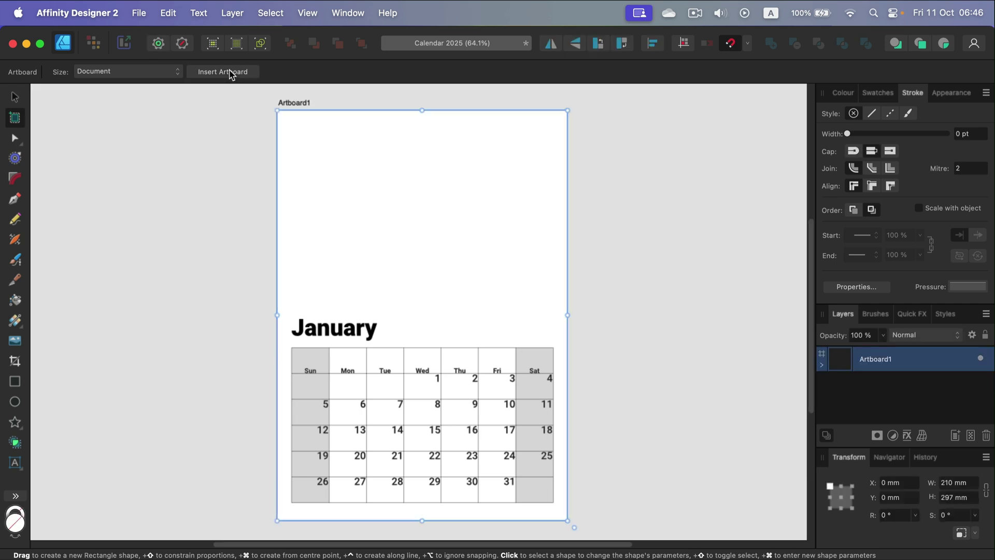
double_click(294, 103)
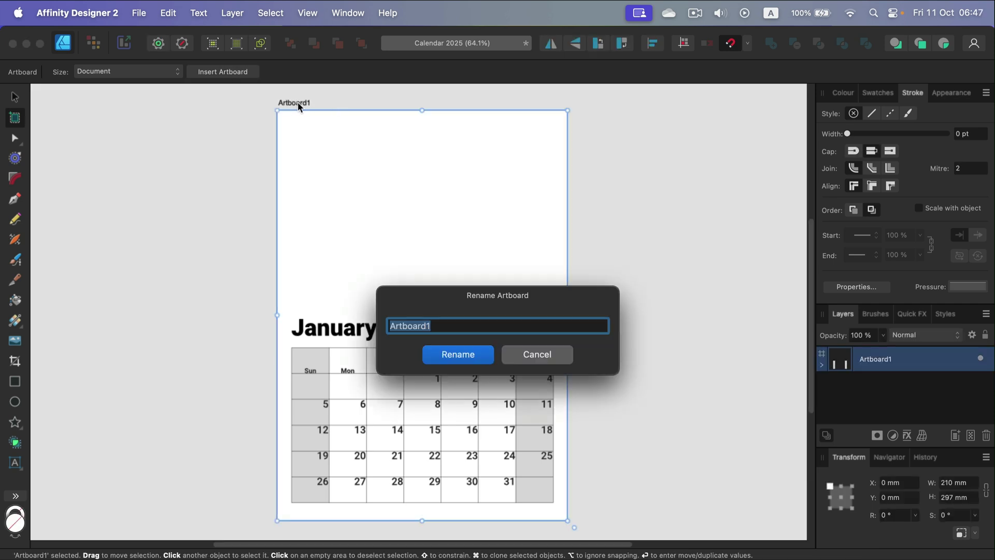
text(01)
key(Return)
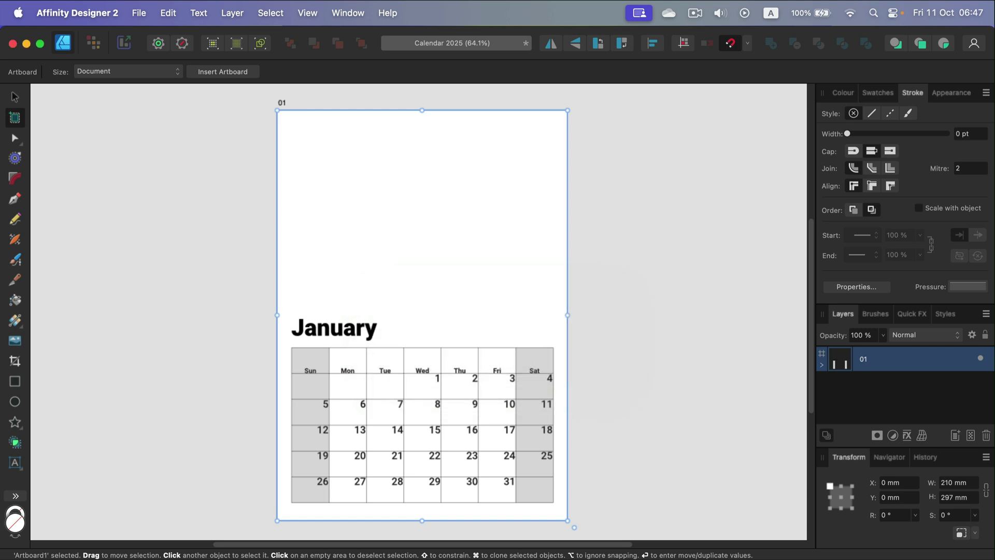
Duplicate artboard 01, place the copy to its right and rename it 02.
click(15, 99)
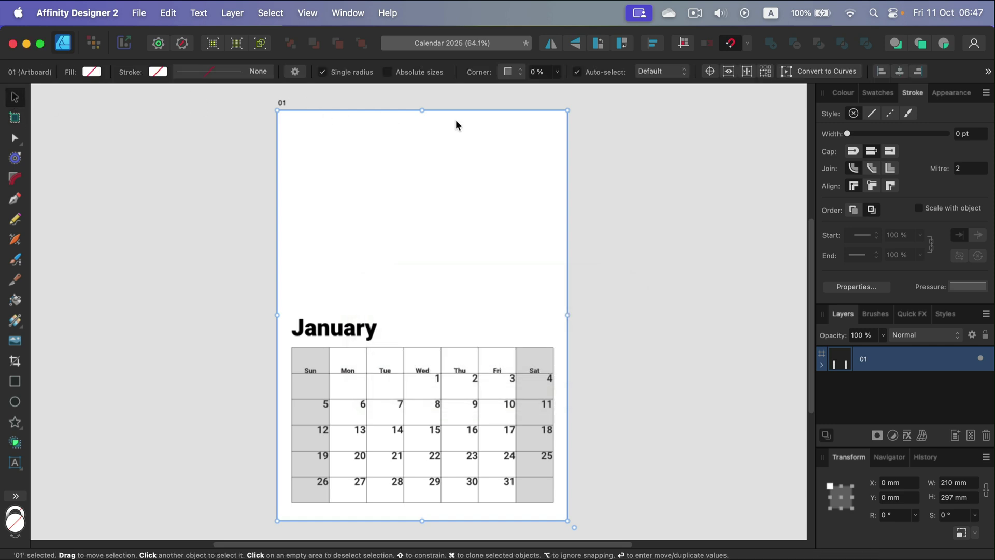
right_click(914, 360)
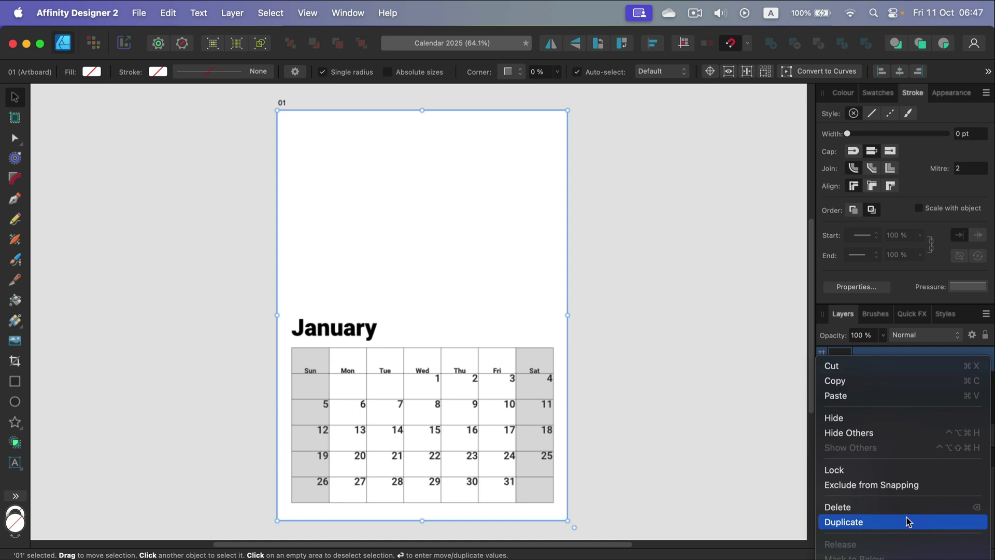
click(881, 522)
drag(385, 263, 669, 254)
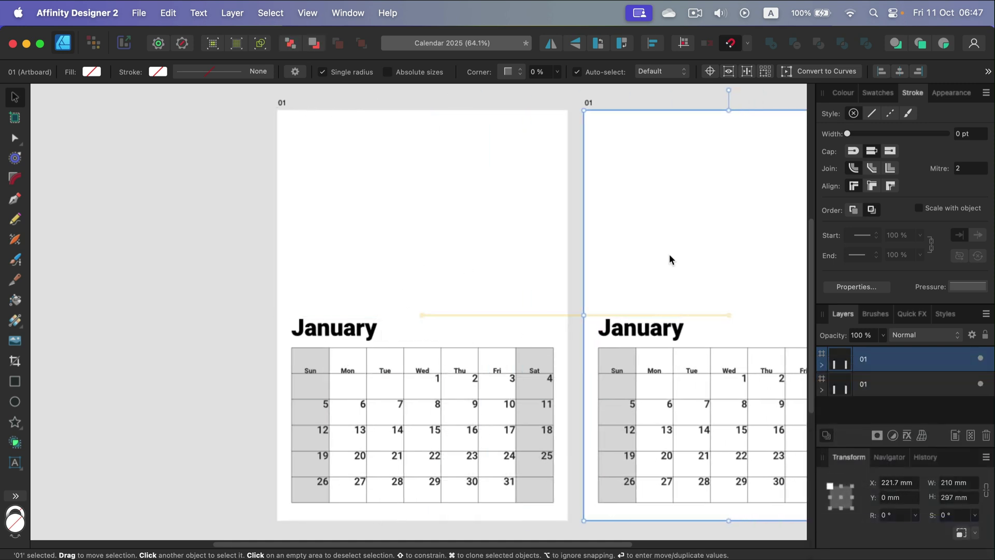
double_click(590, 102)
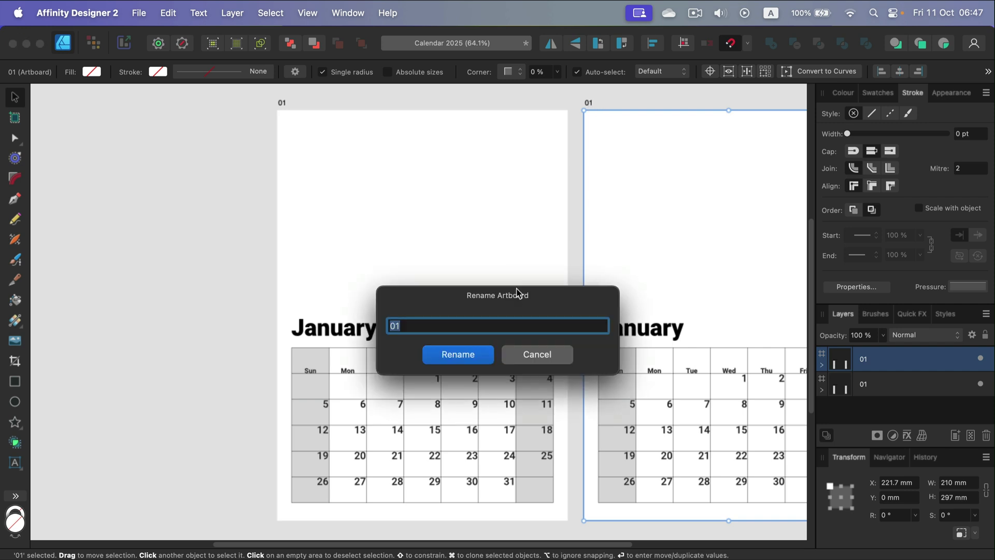
text(0)
click(456, 354)
click(229, 249)
drag(649, 289, 467, 341)
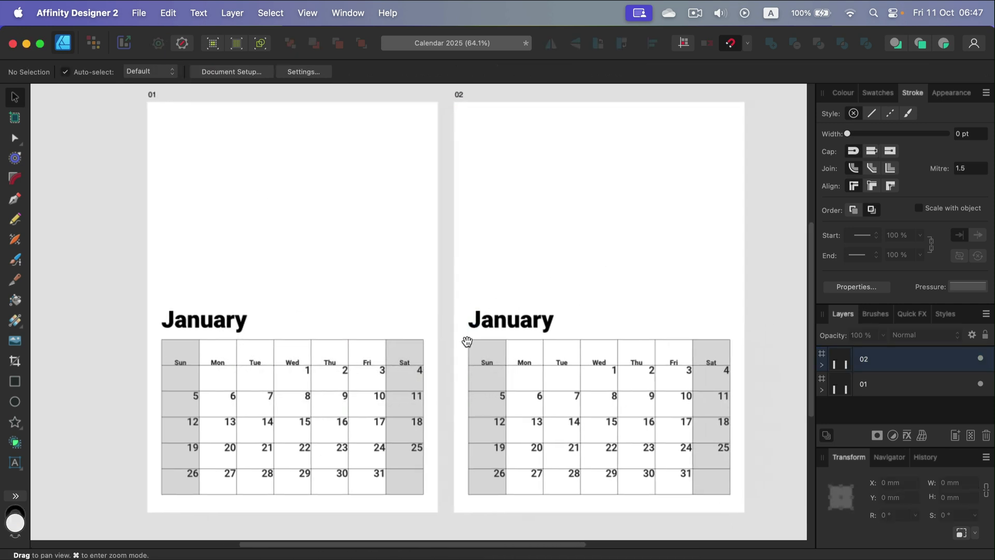
drag(533, 298, 537, 309)
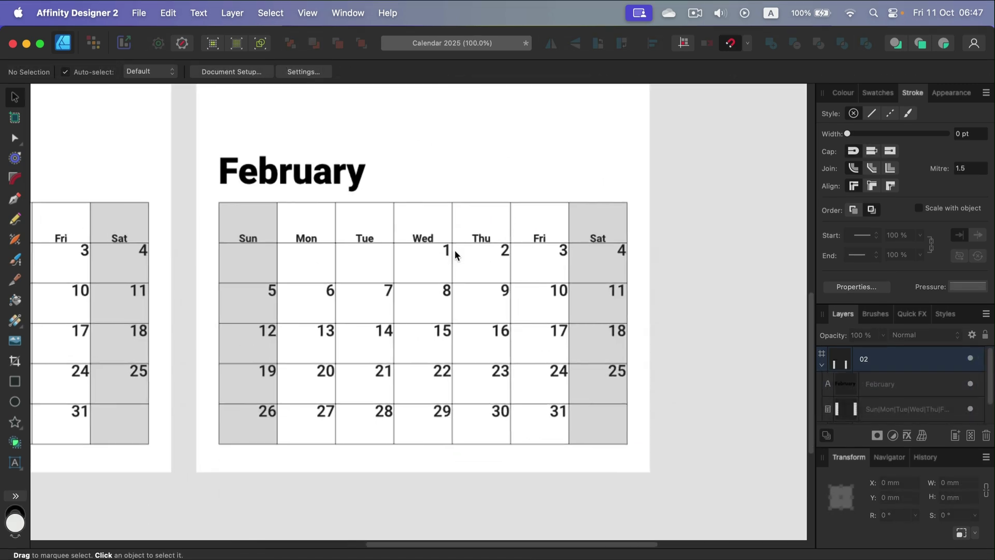
Clear the February table's dates and re-enter them from Saturday 1 to Friday 28.
click(455, 251)
double_click(622, 251)
key(Delete)
key(super+v)
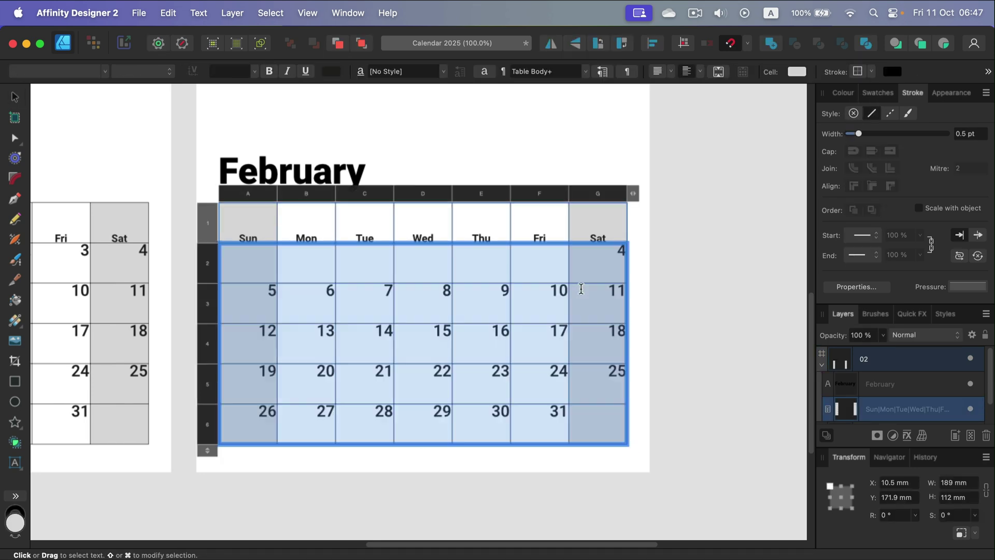
click(266, 293)
click(324, 293)
key(3)
key(cmd+z)
key(cmd+z)
key(cmd+z)
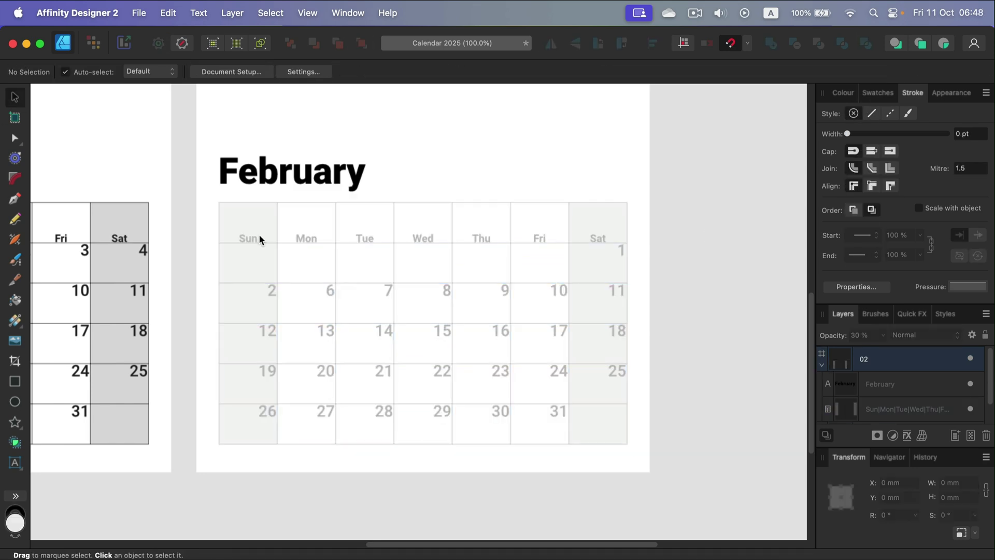
click(448, 290)
text(5	6	)
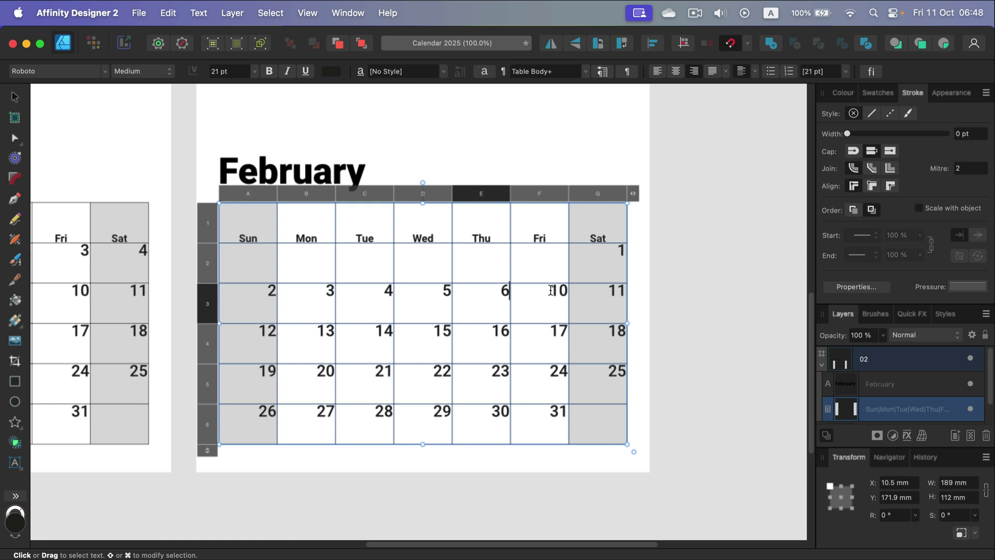
text(7	8	9	10	11	12	13	14	15	16	17	18	19	20)
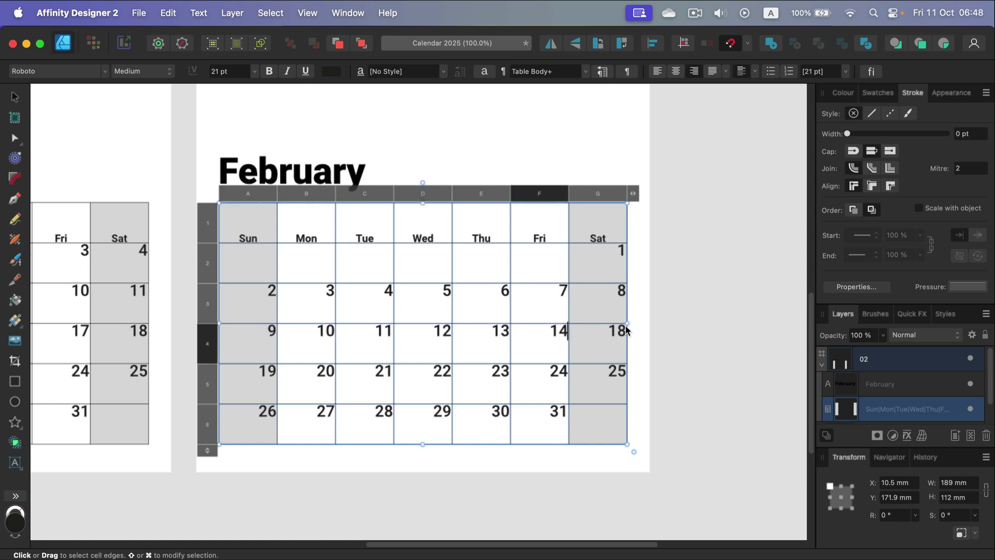
text(	21	22	23	24	25	26	27	2)
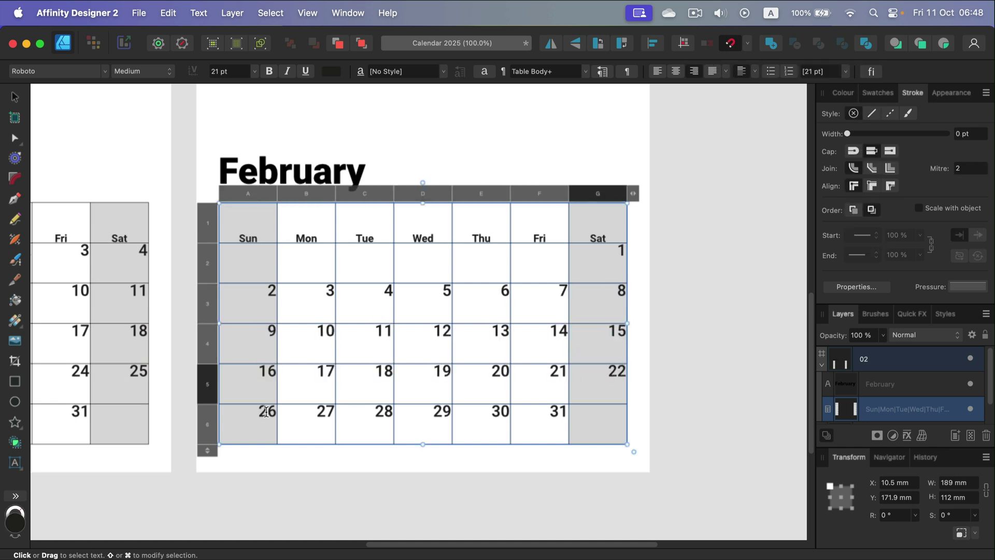
text(8)
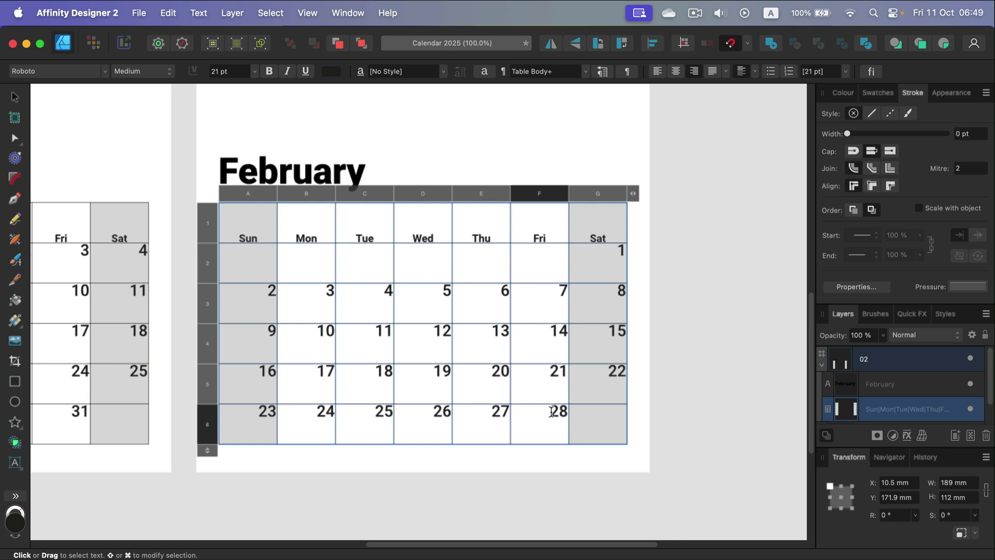
key(Escape)
key(Escape)
Check the date 14 in cell F4, then leave and deselect the February table.
click(561, 343)
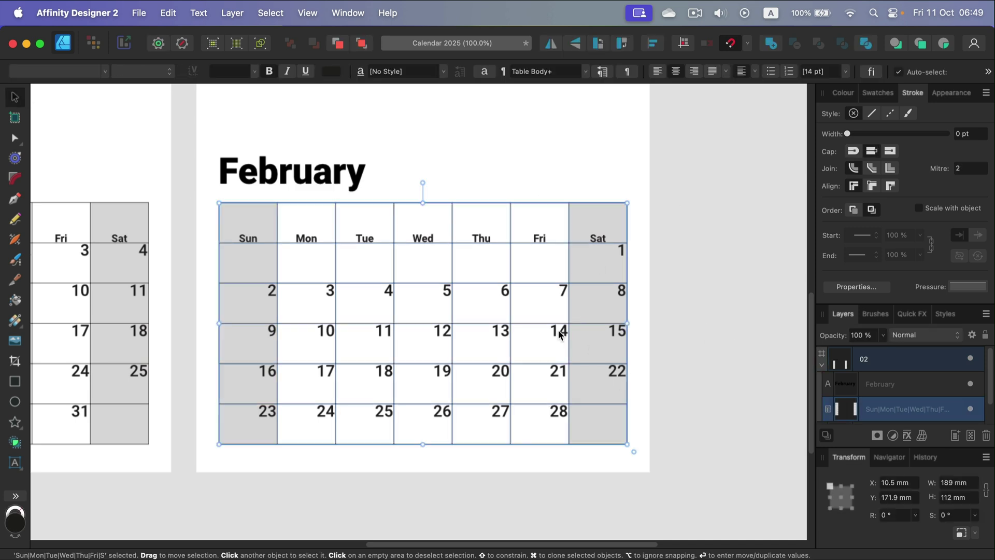
click(560, 337)
drag(549, 332, 569, 333)
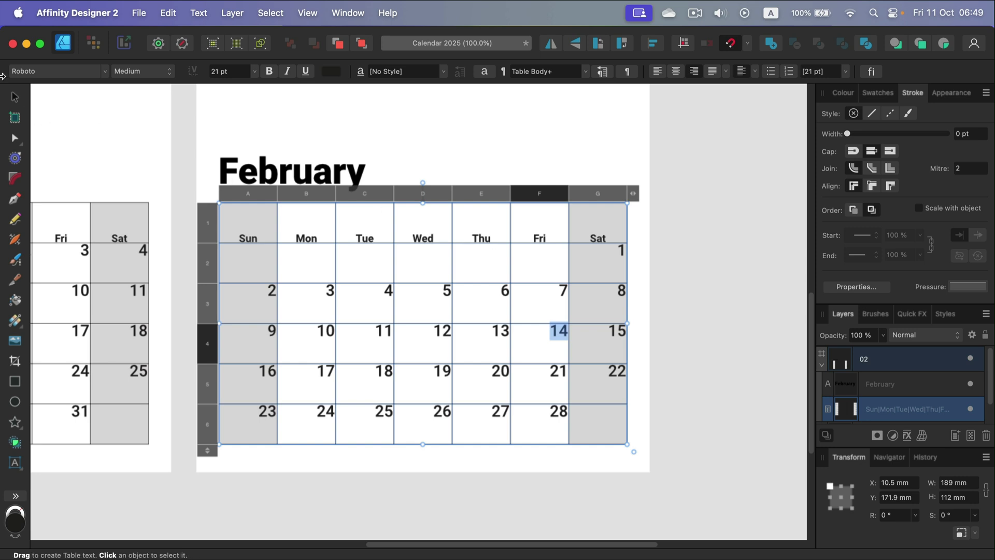
key(Escape)
scroll(688, 244, up, 2)
click(711, 242)
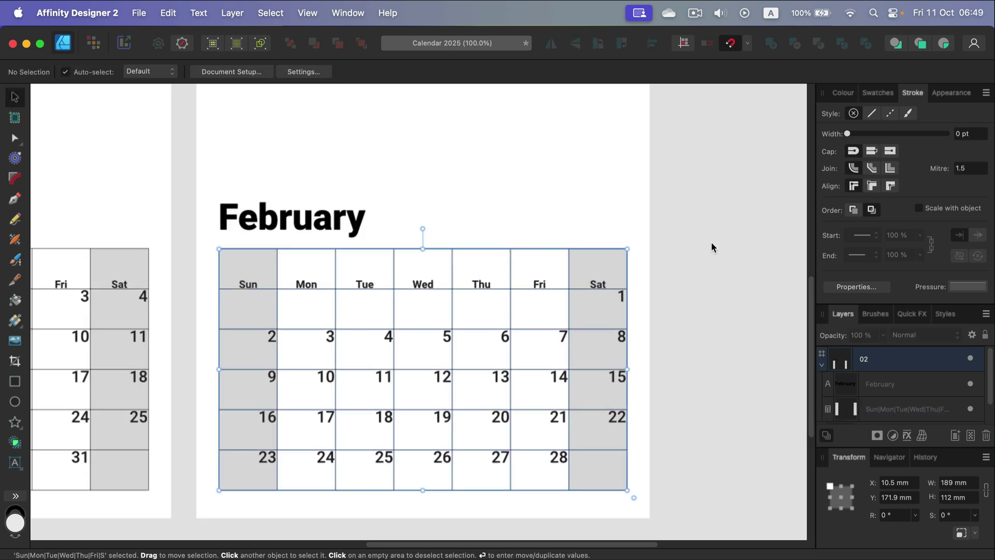
Duplicate artboard 02, place the copy right of February and rename it 03.
key(super+minus)
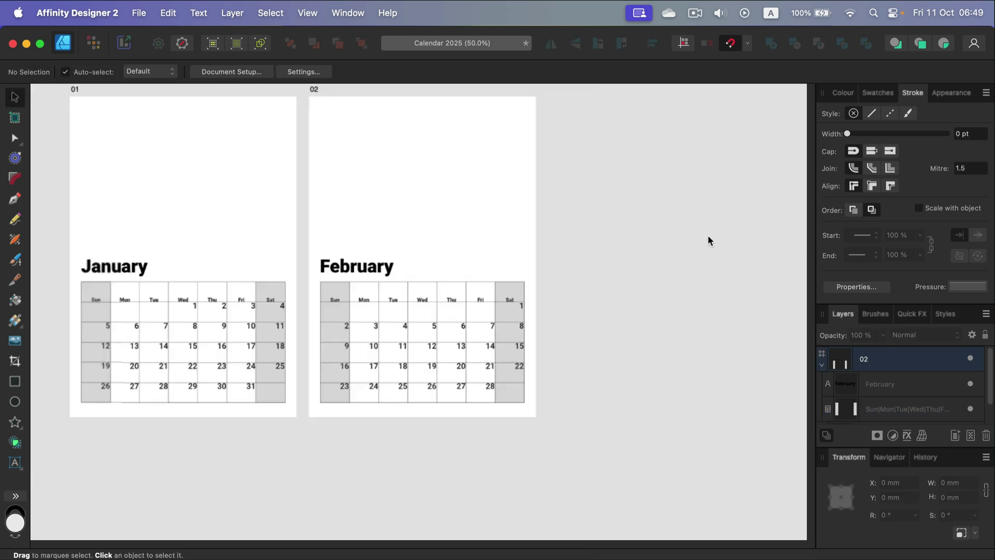
scroll(674, 249, up, 2)
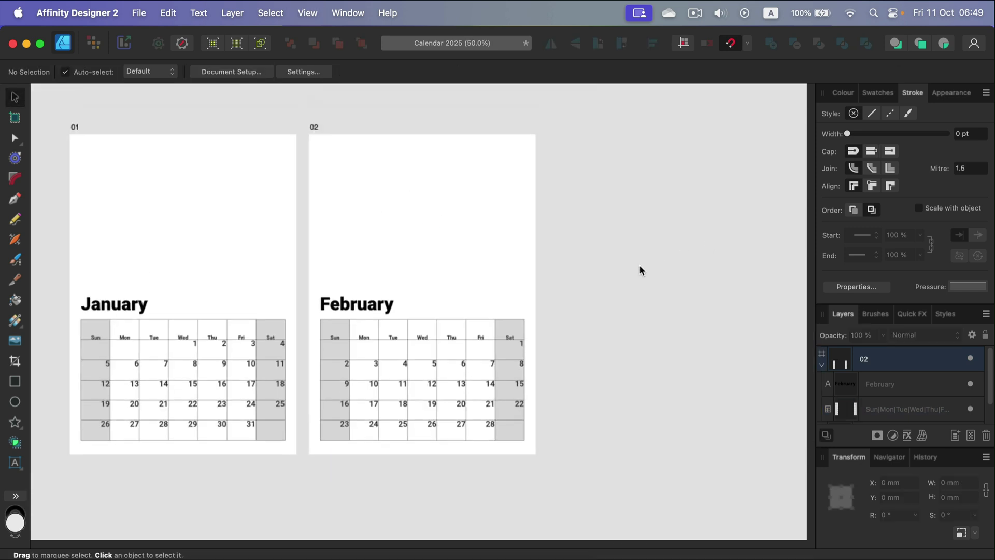
click(314, 123)
right_click(925, 359)
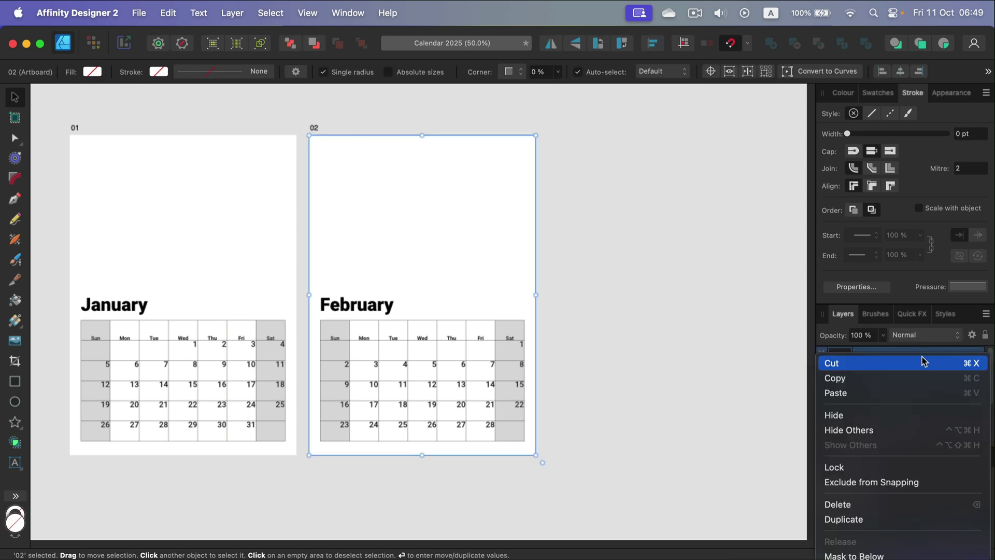
click(919, 523)
drag(366, 231, 604, 230)
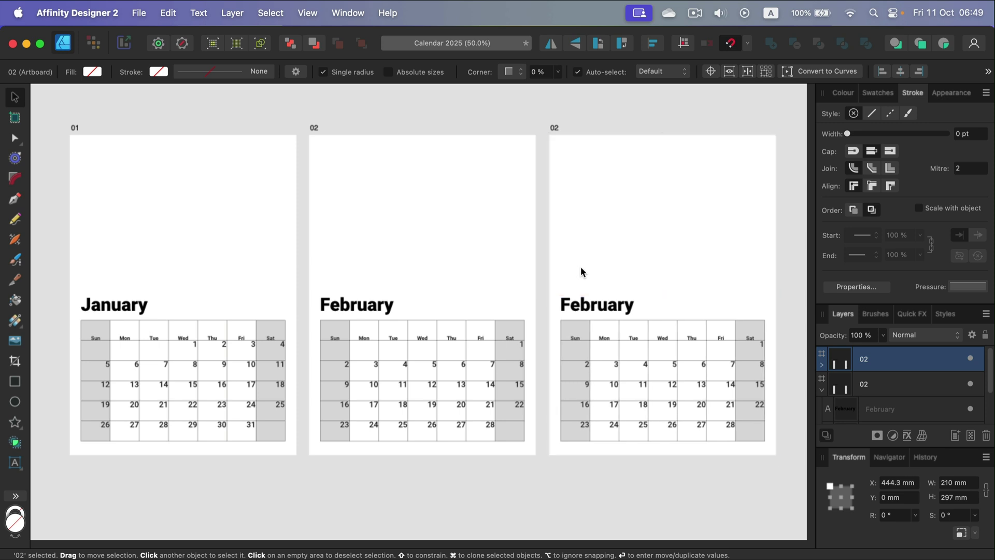
double_click(556, 129)
text(03)
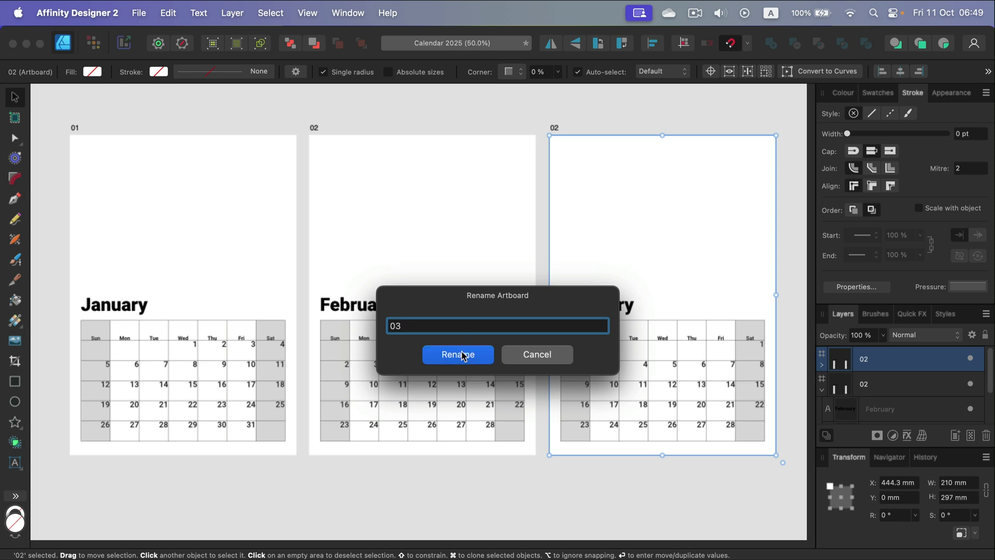
click(462, 354)
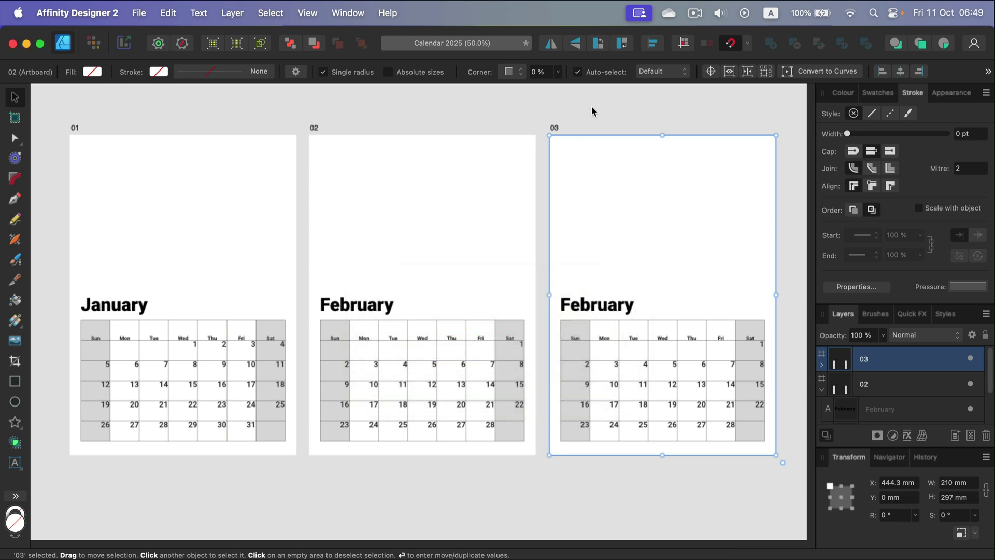
click(591, 107)
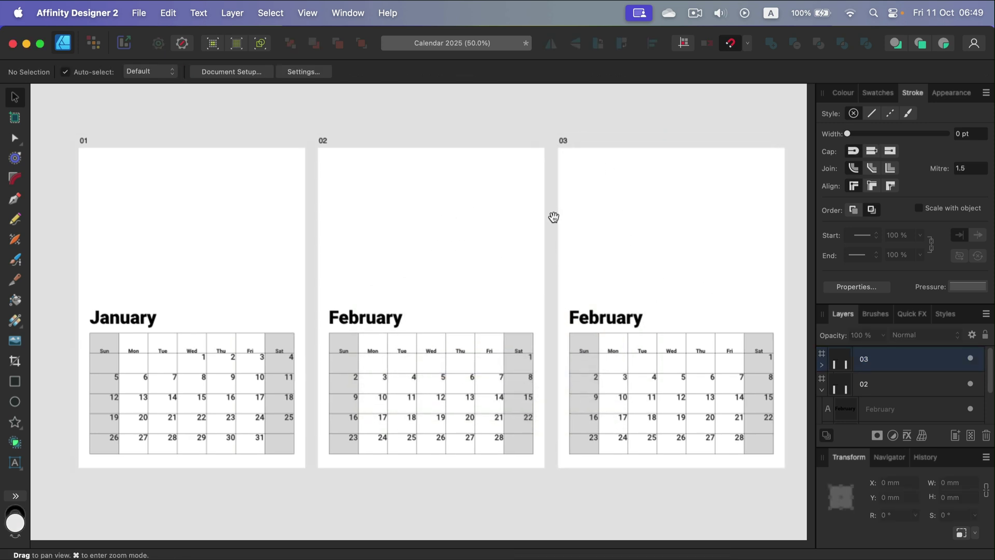
scroll(553, 215, right, 3)
scroll(553, 216, down, 2)
drag(564, 170, 526, 212)
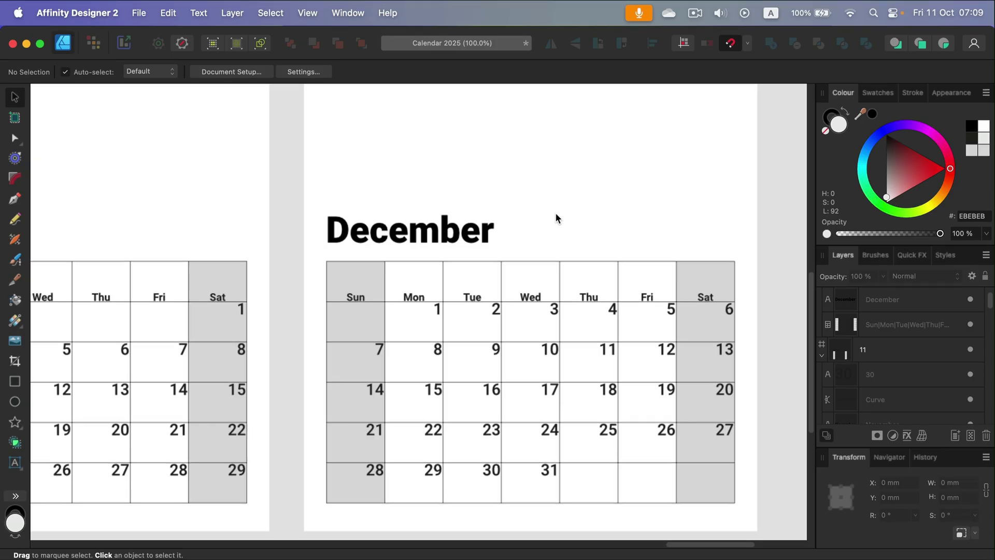
Fit all twelve month artboards in view, then zoom in close on the July calendar.
key(super+0)
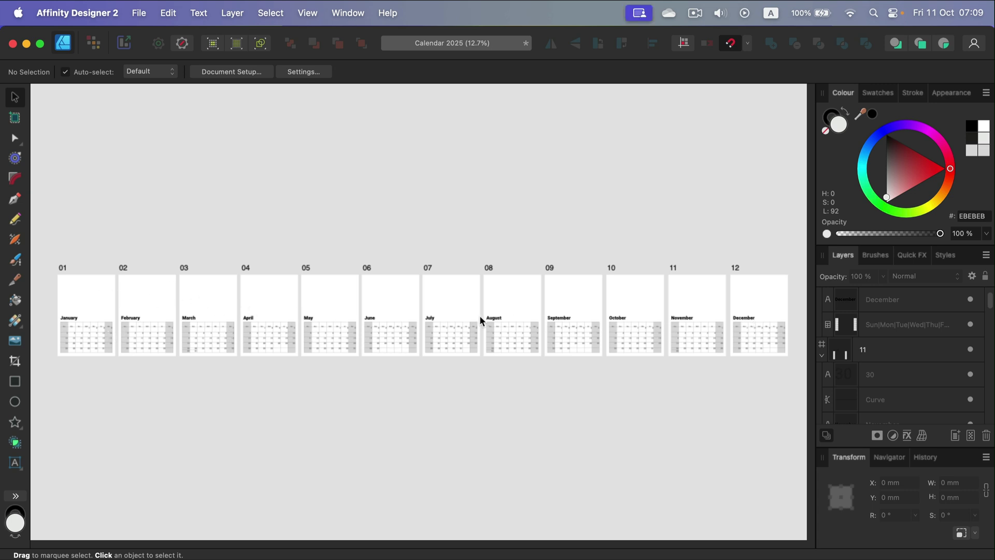
key(super+equal)
key(super+equal)
key(super+equal)
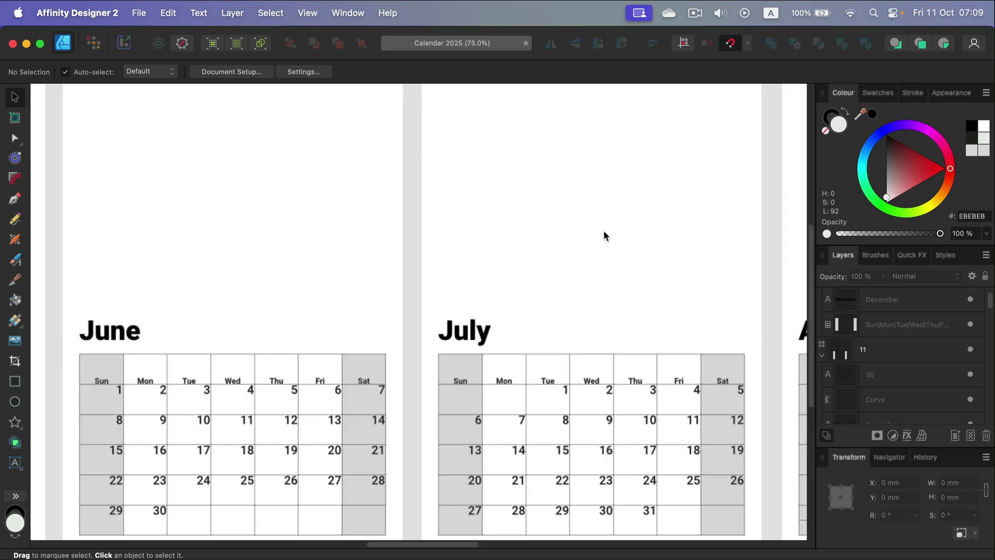
drag(633, 296, 553, 191)
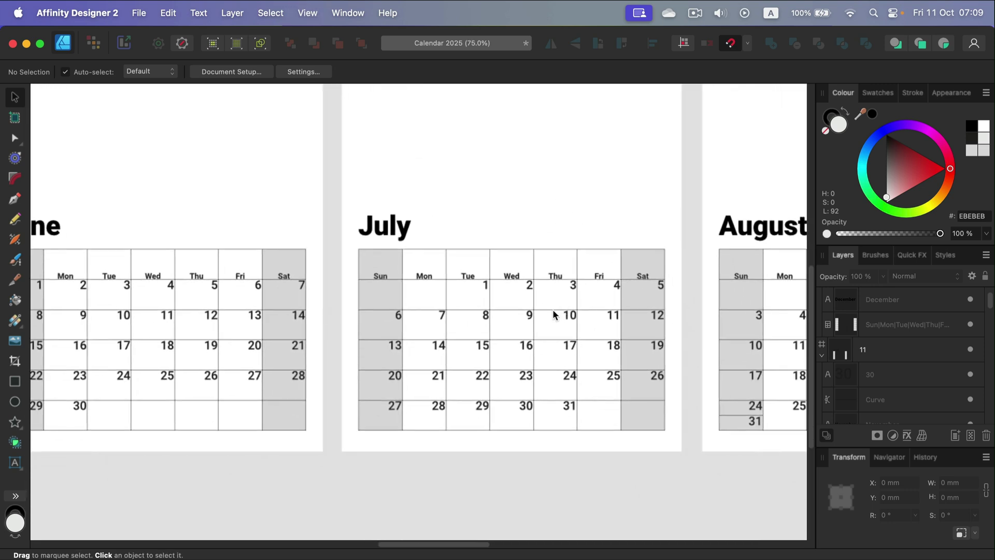
scroll(553, 309, up, 2)
key(super+equal)
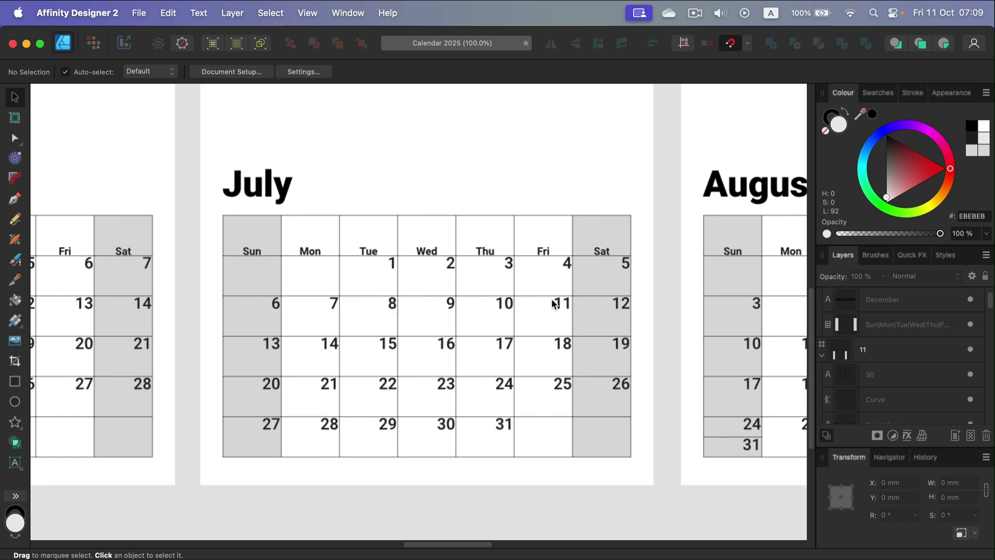
double_click(499, 304)
double_click(503, 304)
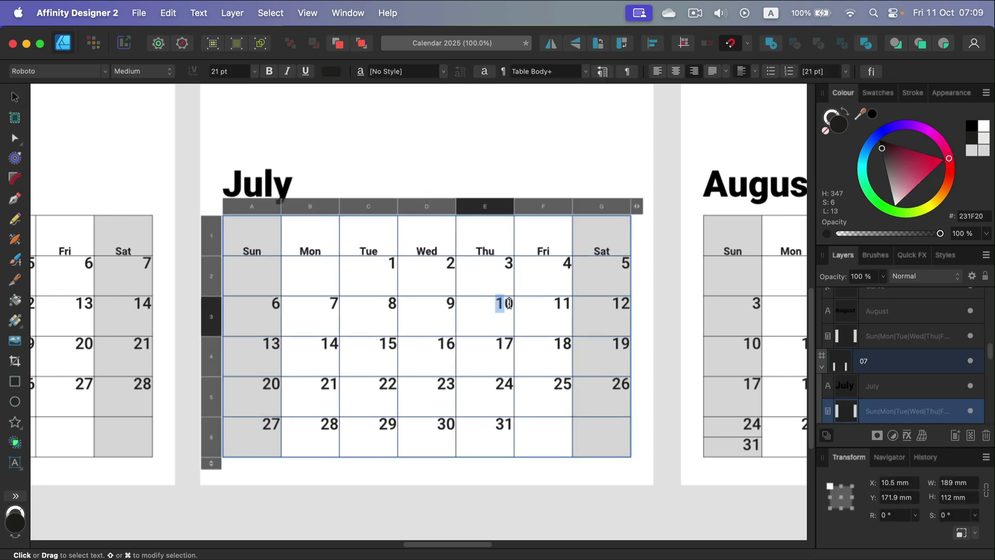
drag(928, 162, 947, 173)
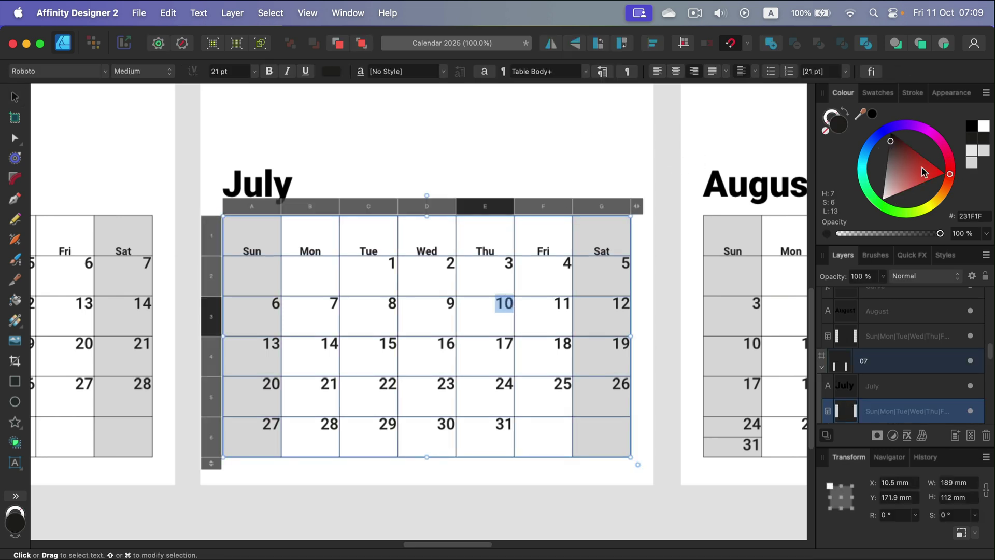
key(Escape)
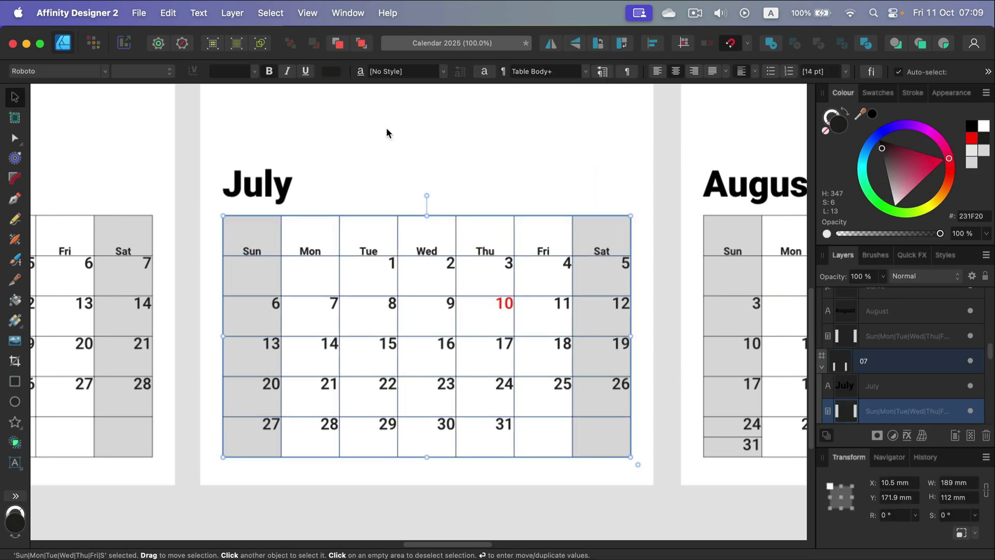
key(Escape)
click(542, 280)
key(super+z)
click(546, 151)
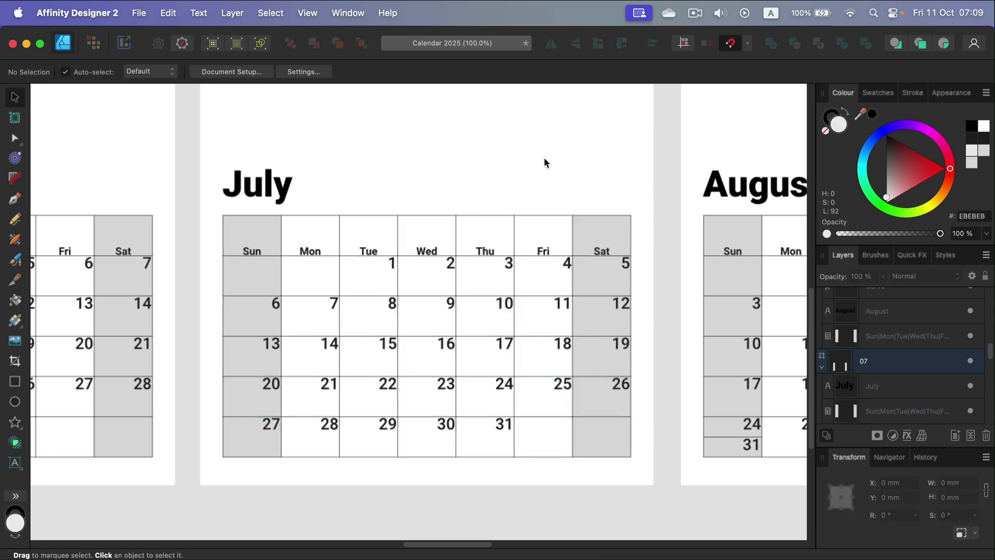